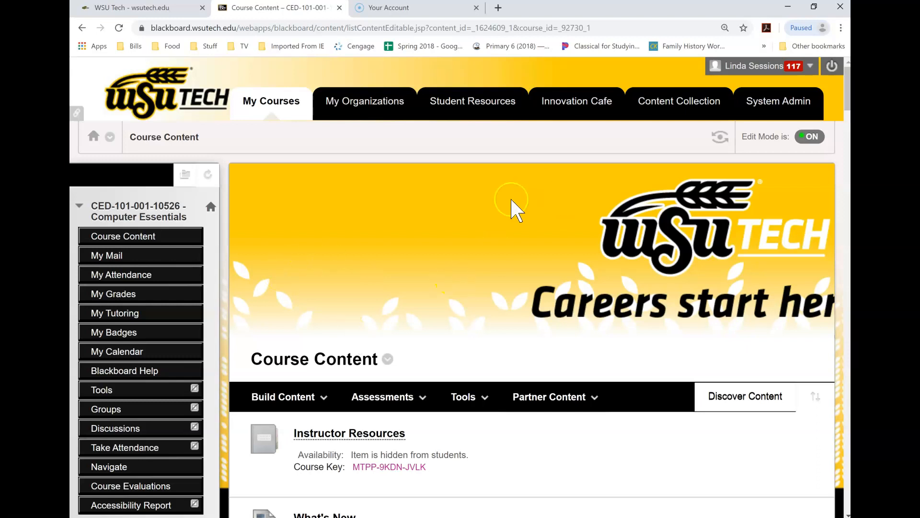
Open the Module 6 folder from the Computer Essentials course content
scroll(511, 200, "down", 12)
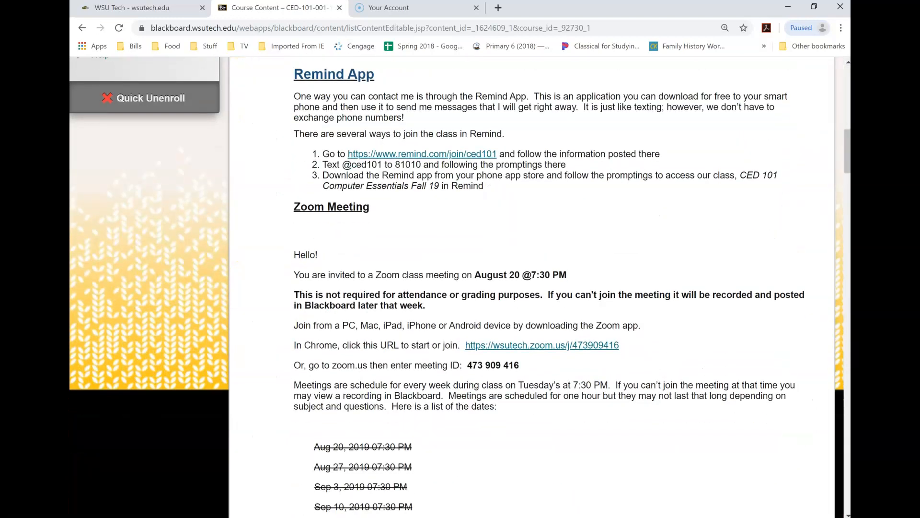
scroll(517, 265, "down", 15)
scroll(517, 265, "down", 15)
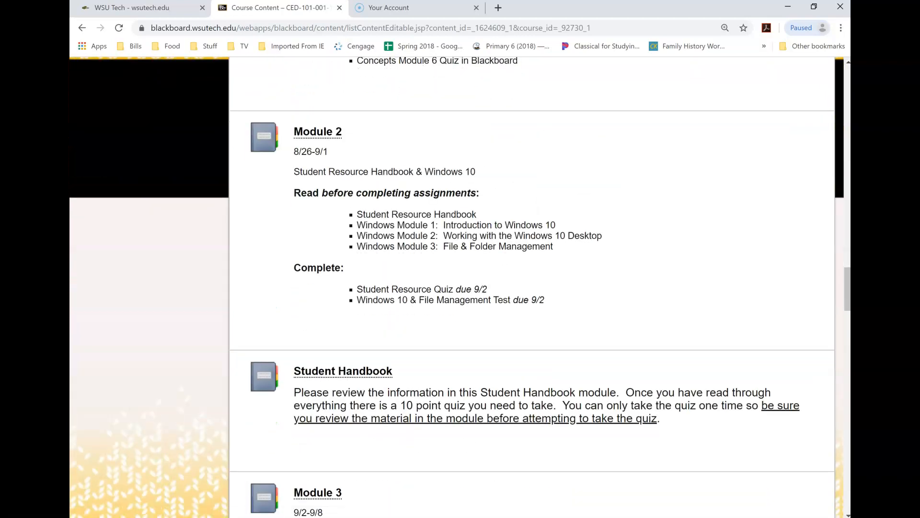
scroll(517, 264, "down", 11)
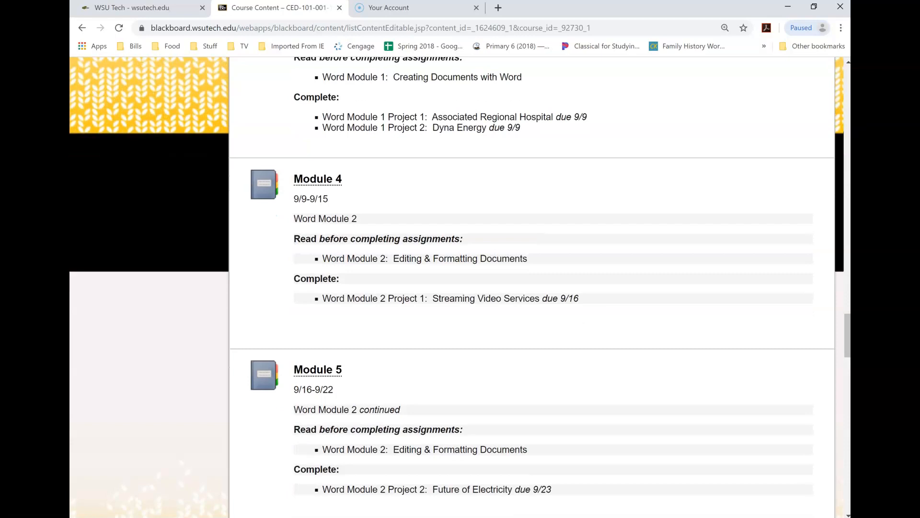
scroll(460, 288, "down", 5)
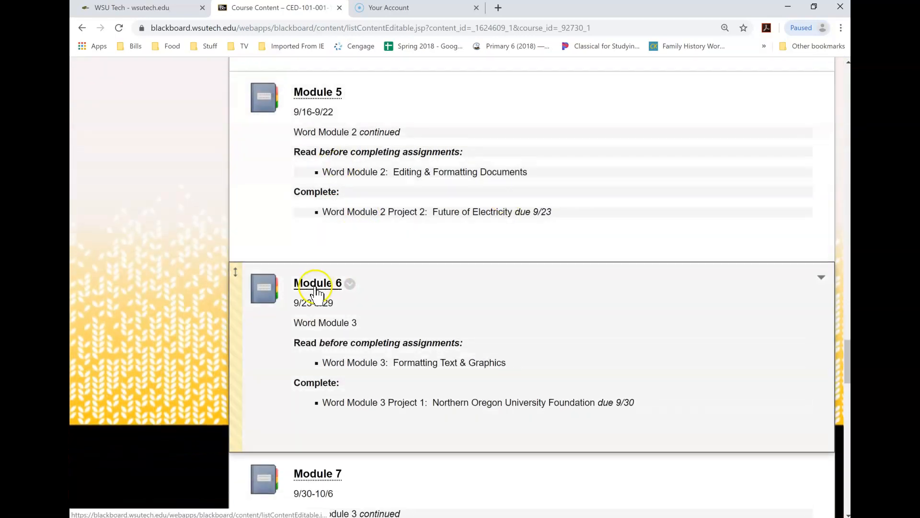
left_click(315, 289)
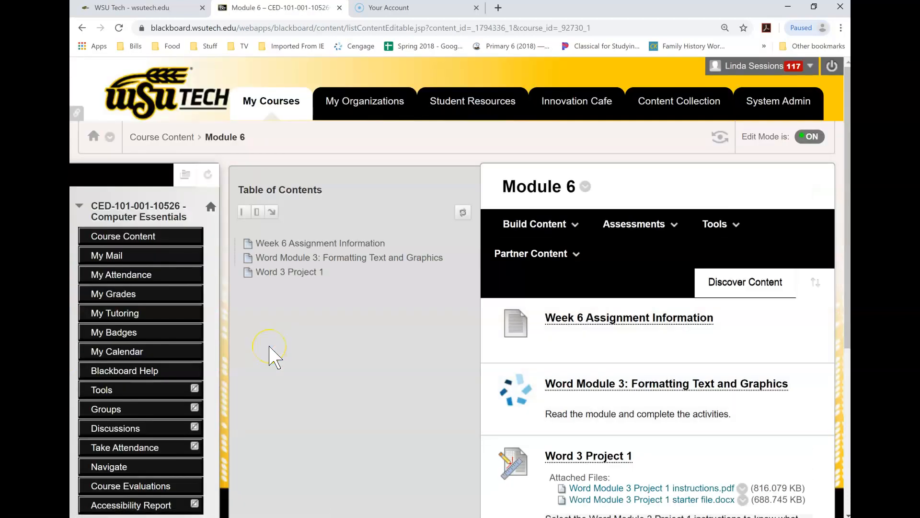
Download the Word Module 3 Project 1 starter file and open it in Word with editing enabled
scroll(269, 345, "down", 4)
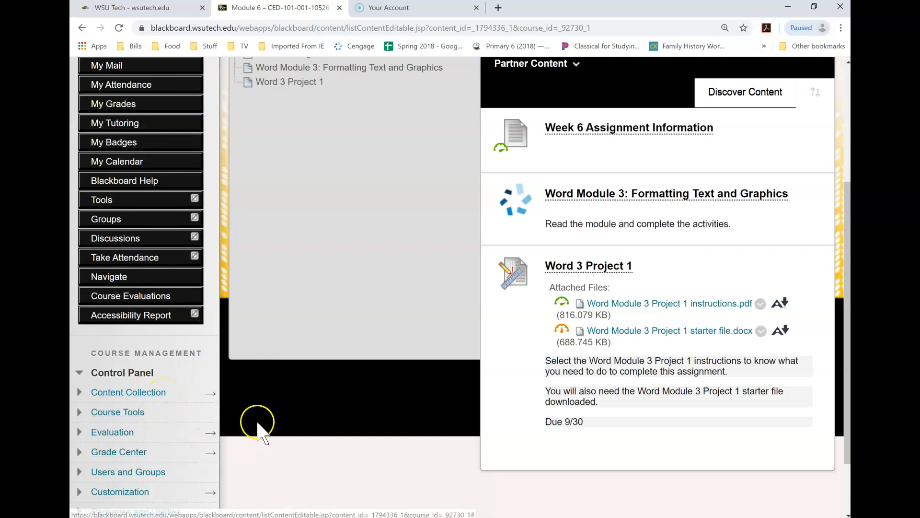
left_click(647, 335)
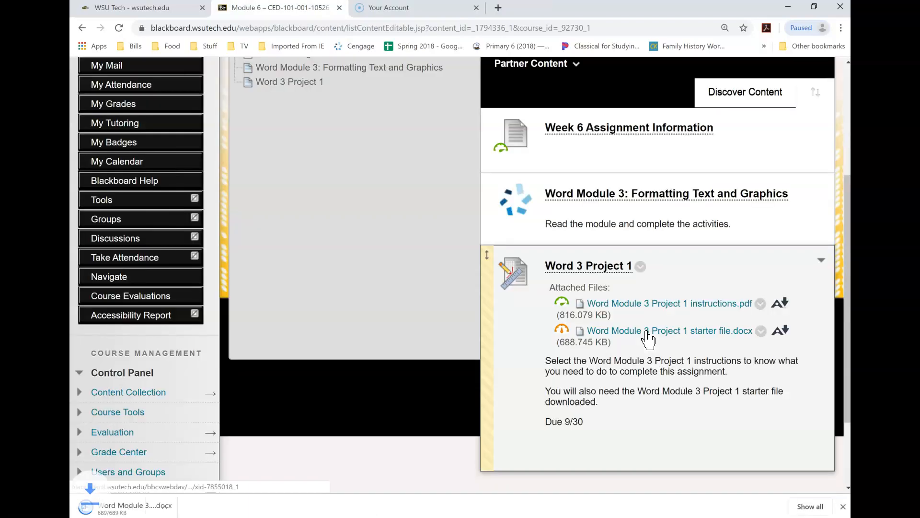
left_click(121, 507)
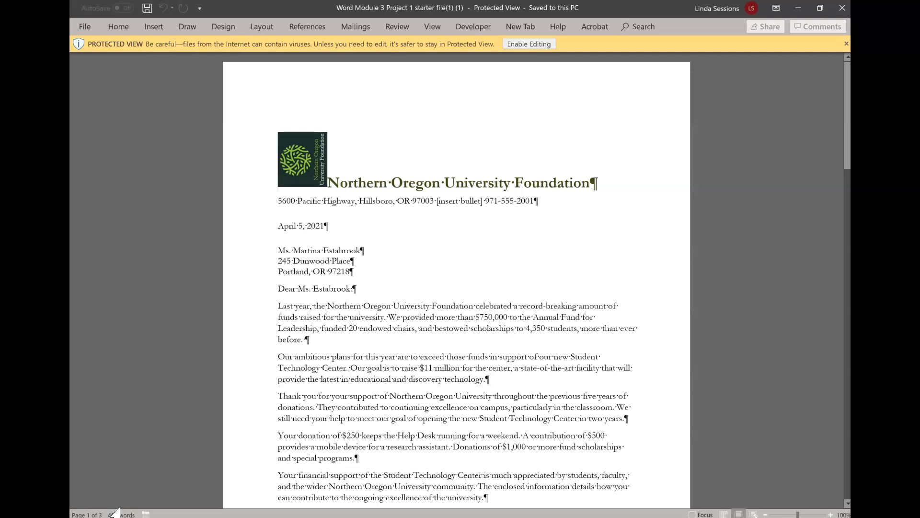
left_click(530, 44)
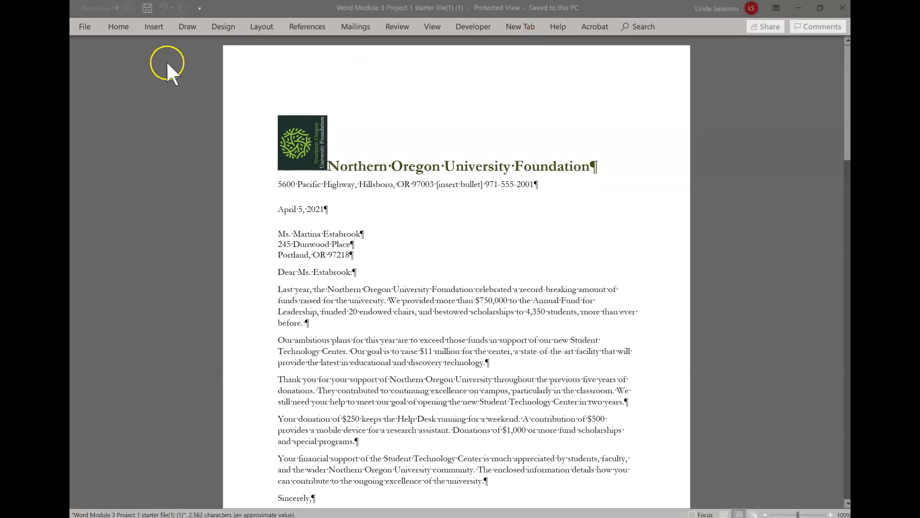
Save the document in Downloads under the name "Word Module 3 Project 1" followed by the student's last name
left_click(82, 28)
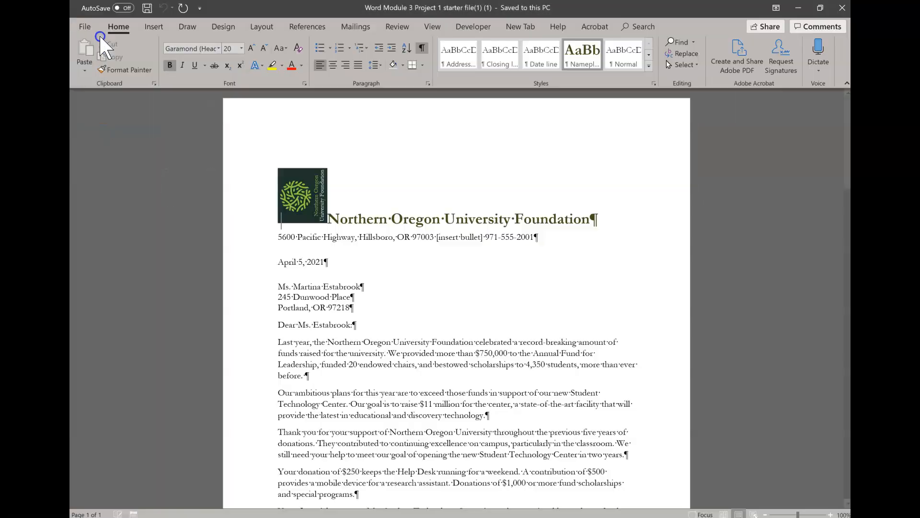
left_click(82, 27)
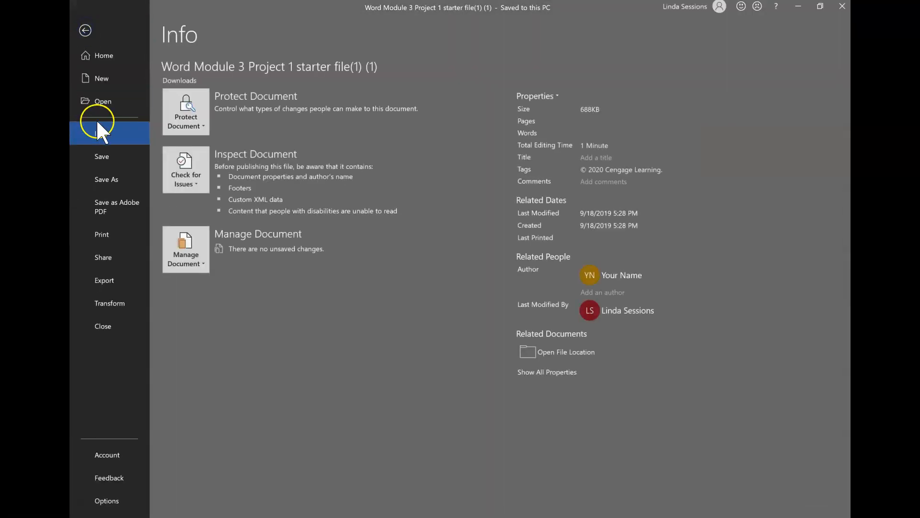
left_click(108, 175)
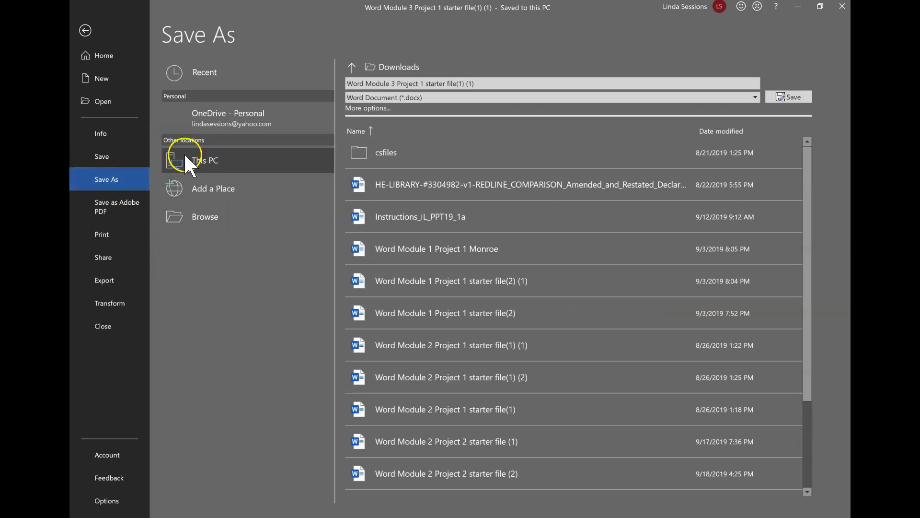
left_click(200, 162)
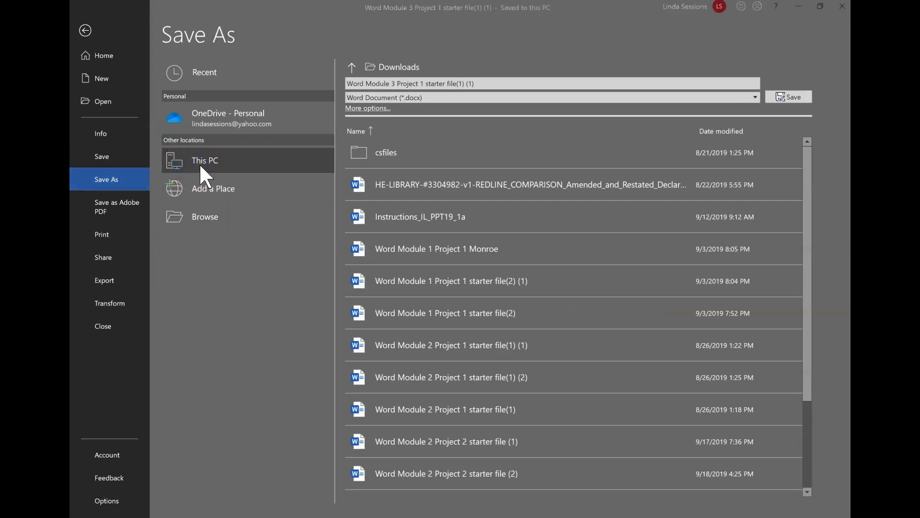
left_click(281, 174)
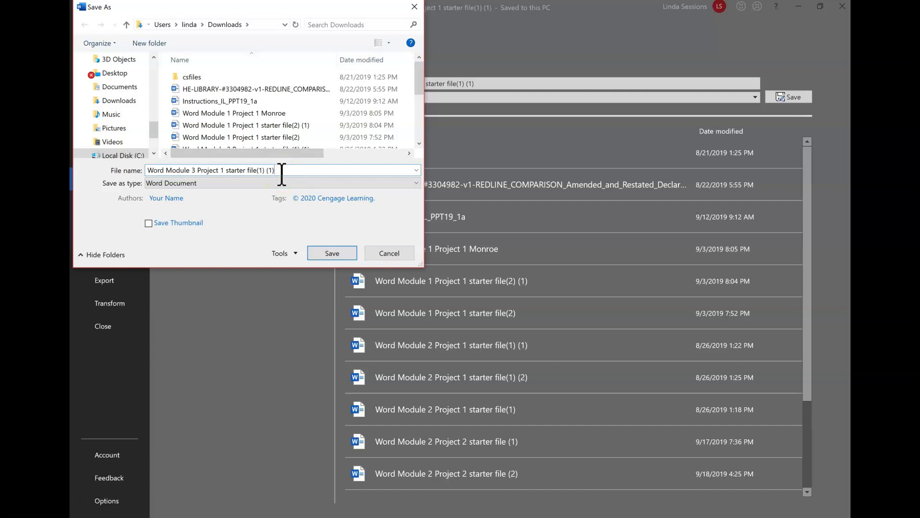
key("BackSpace")
key("BackSpace")
key("BackSpace")
key("BackSpace")
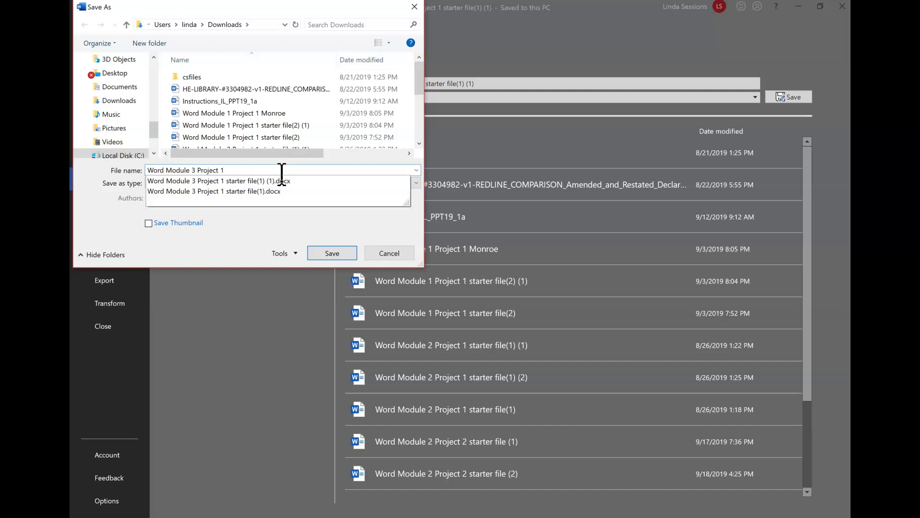
type("Sessions")
left_click(334, 252)
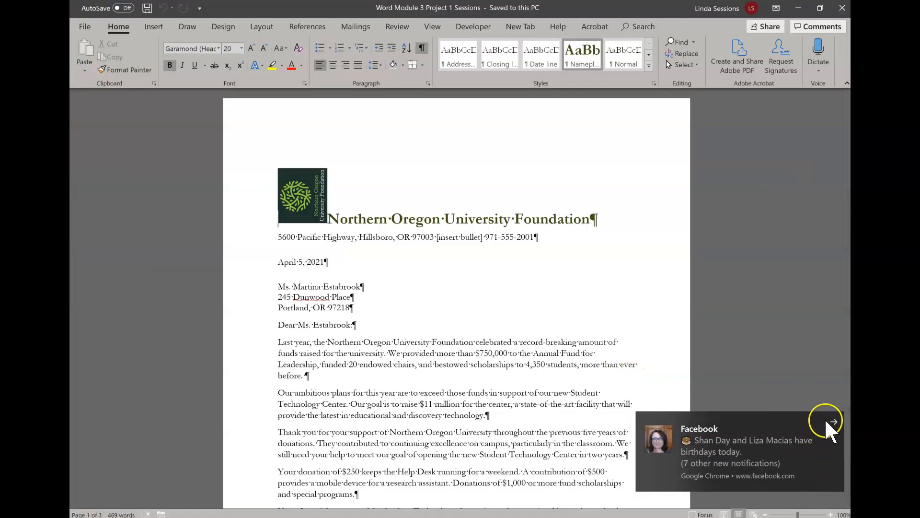
left_click(833, 421)
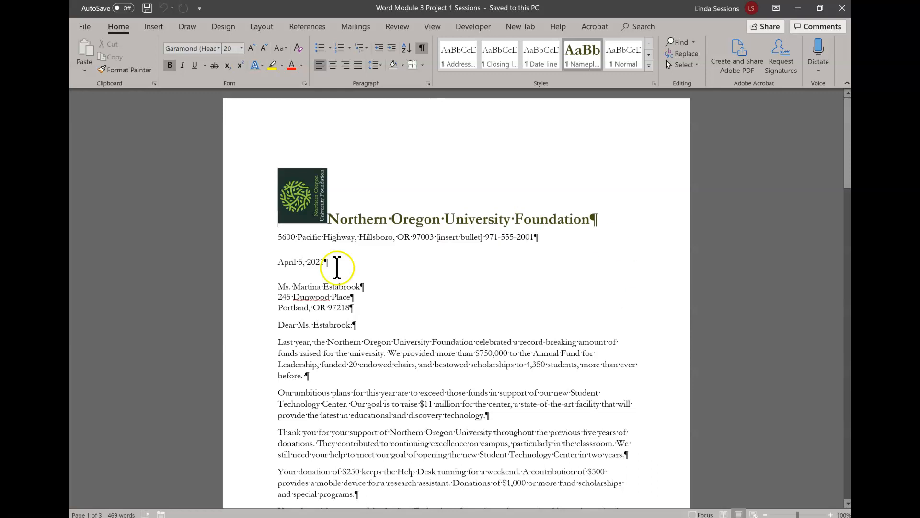
Rotate the foundation logo at the start of the letter right 90°
left_click(288, 178)
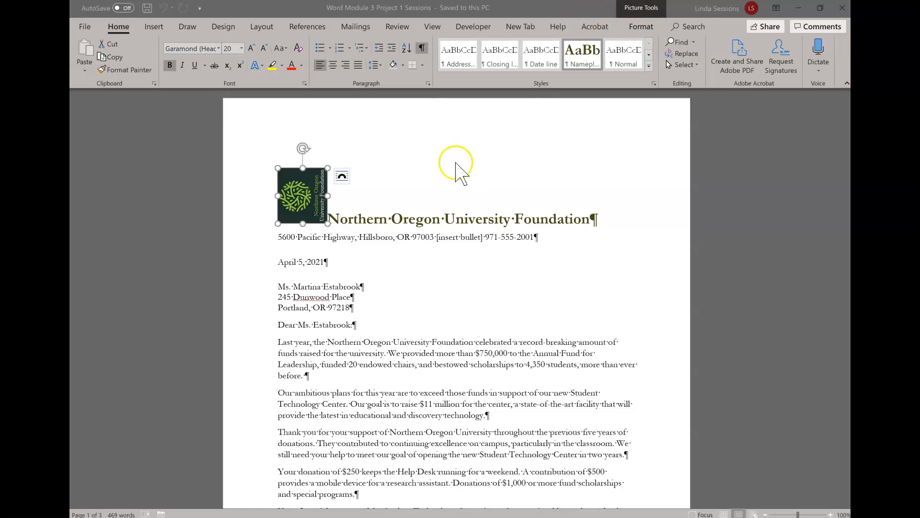
left_click(444, 219)
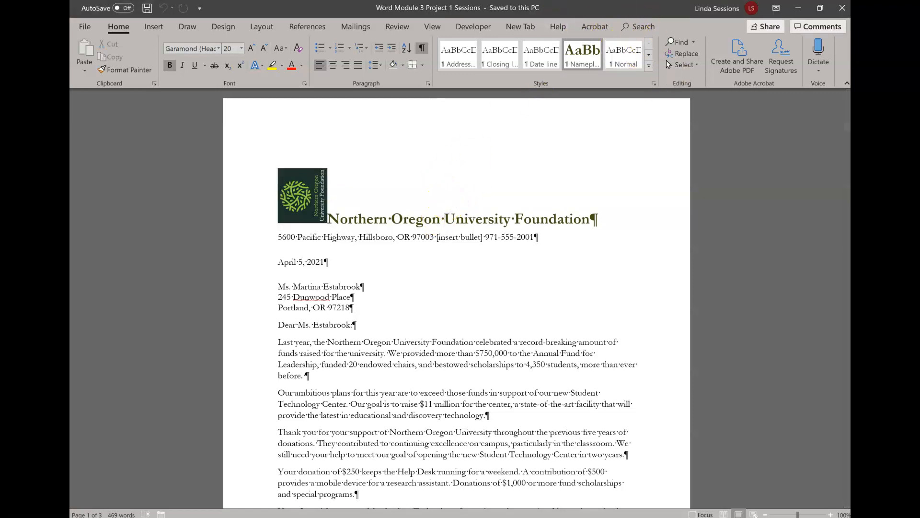
left_click(295, 181)
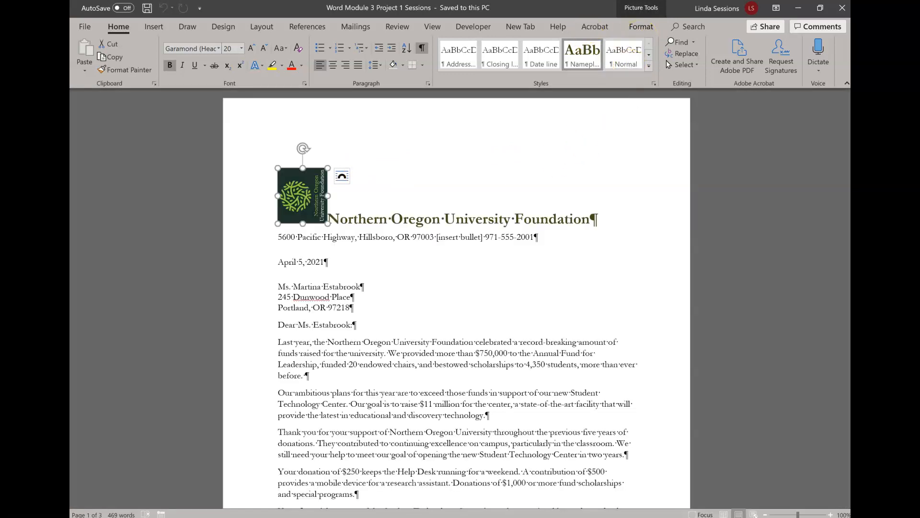
left_click(640, 27)
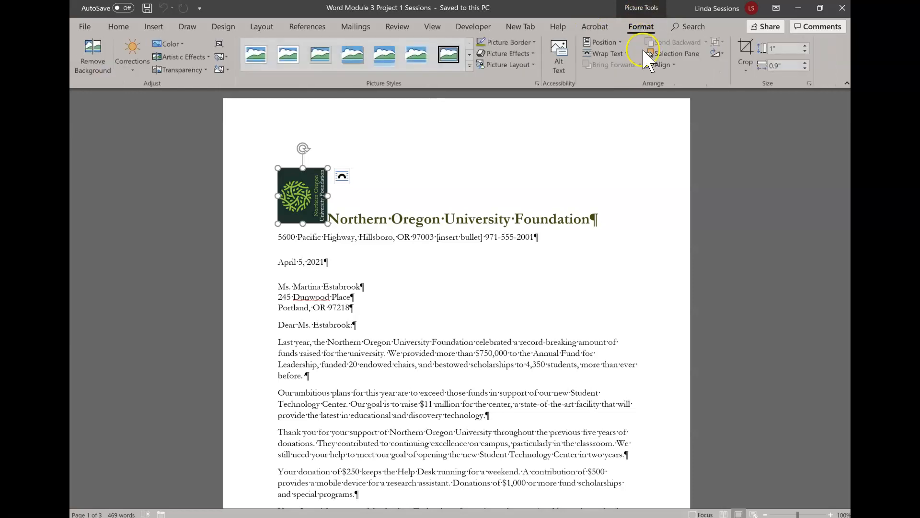
left_click(718, 53)
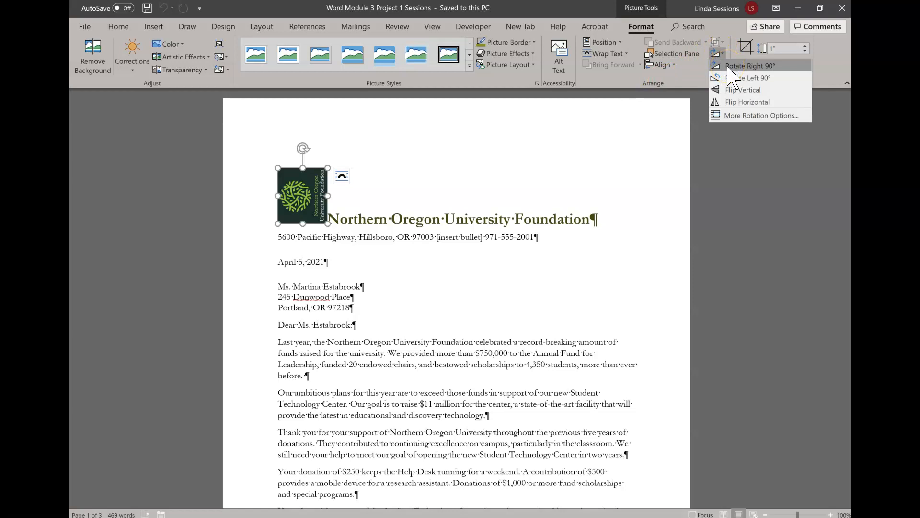
left_click(724, 81)
left_click(729, 66)
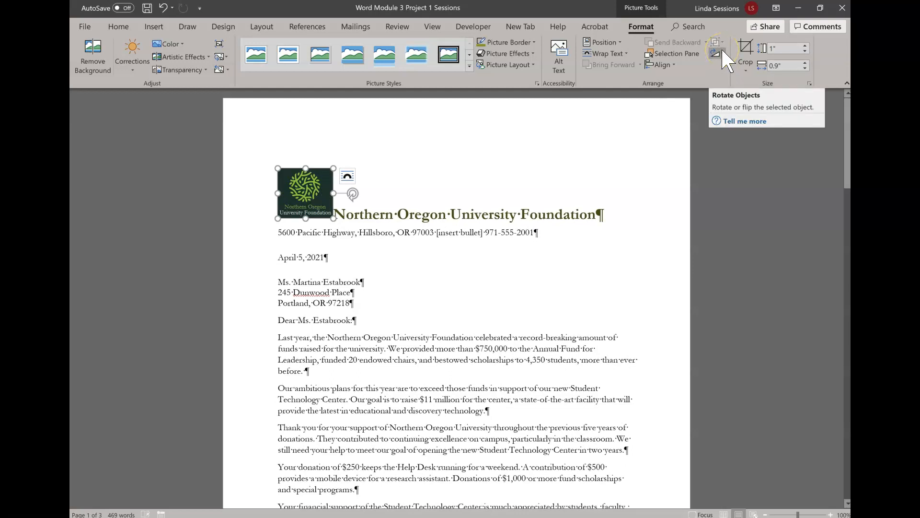
left_click(723, 54)
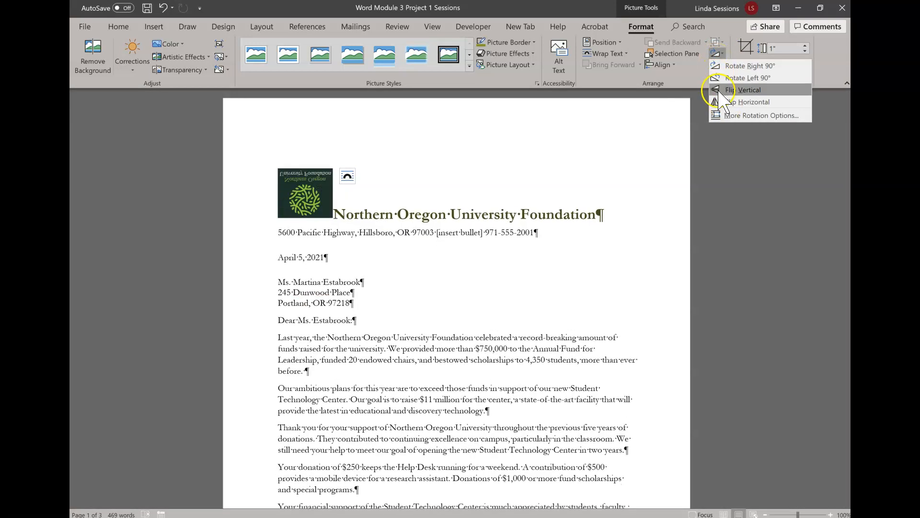
left_click(405, 160)
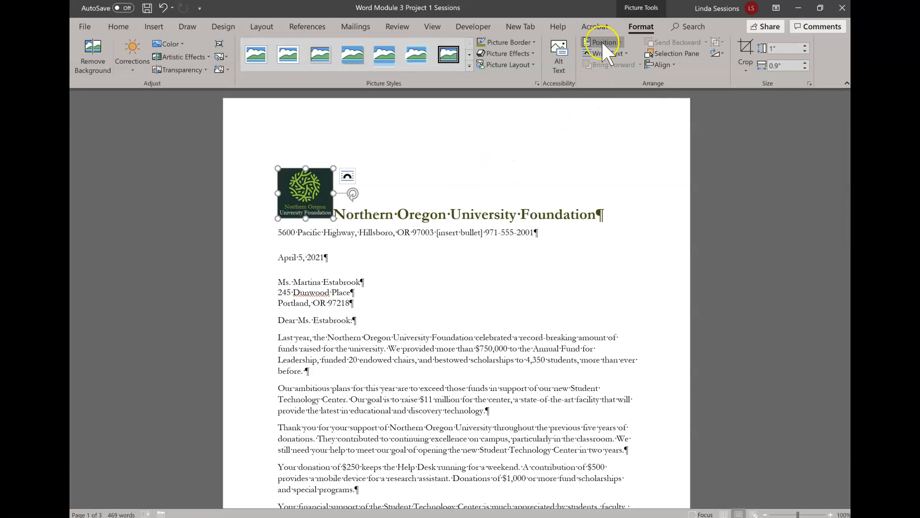
Position the logo in the top left of the page with square text wrapping
left_click(618, 48)
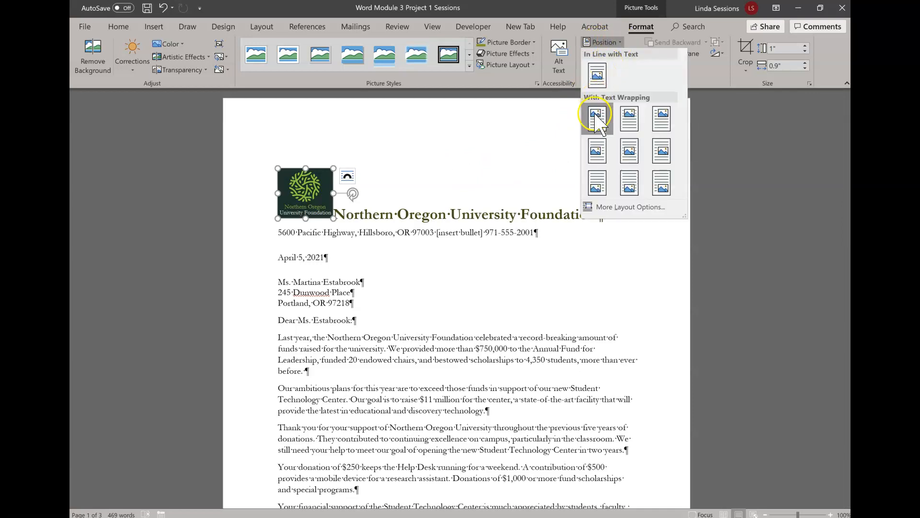
left_click(629, 151)
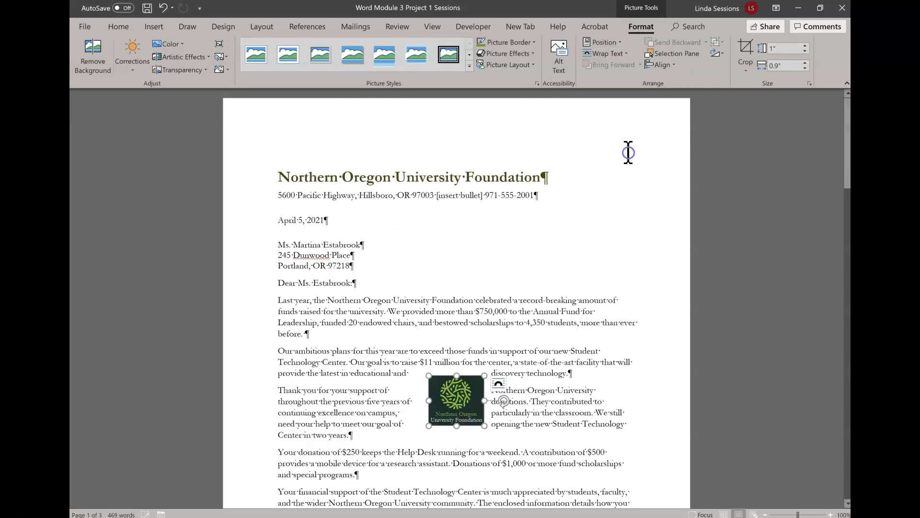
left_click(621, 43)
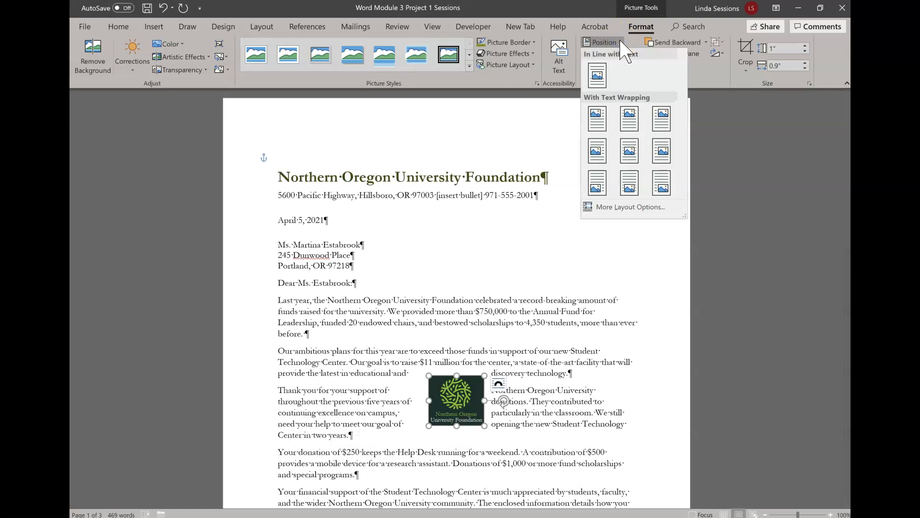
left_click(629, 117)
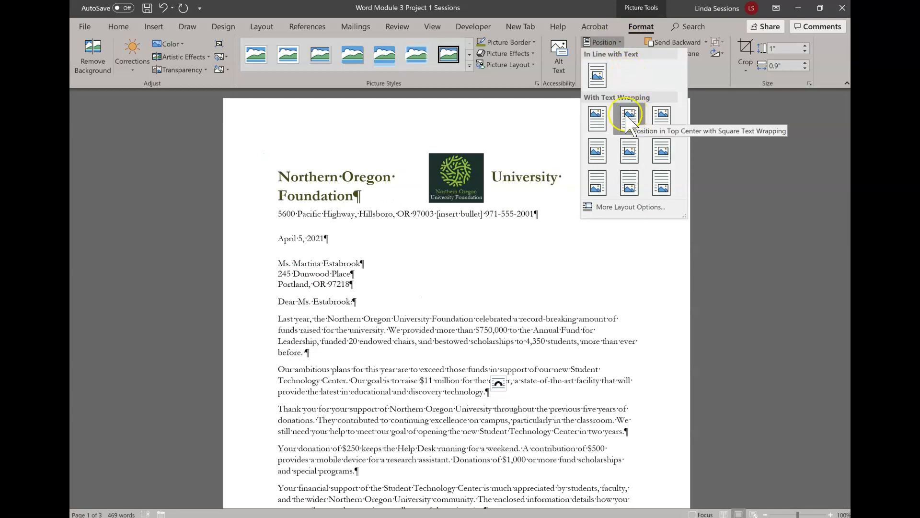
left_click(599, 118)
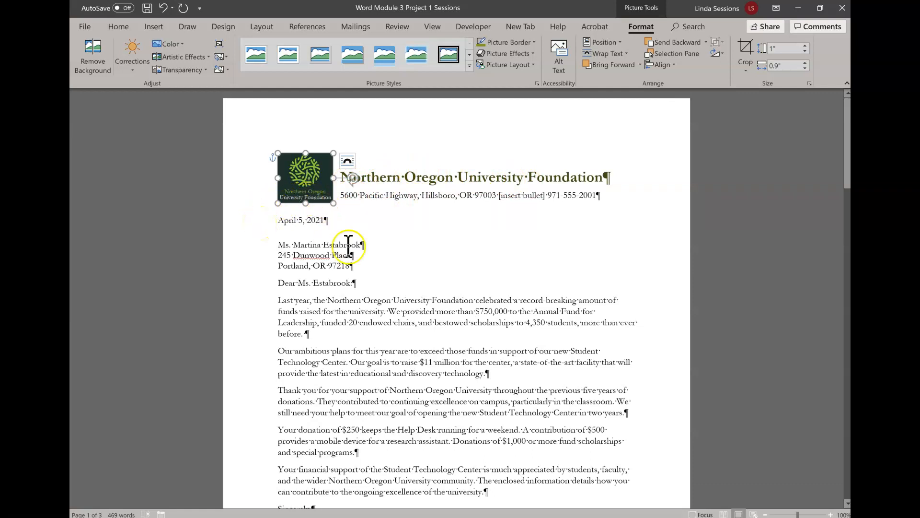
left_click(499, 195)
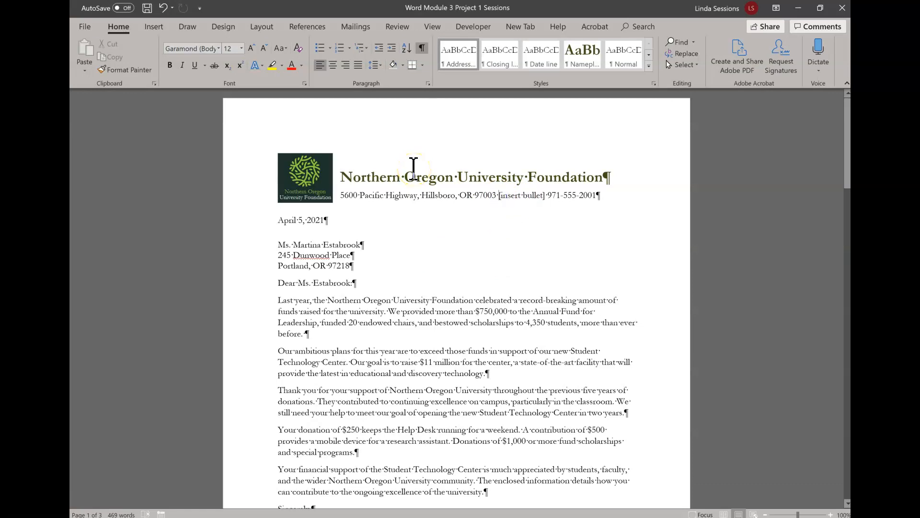
key("BackSpace")
key("BackSpace")
key("BackSpace")
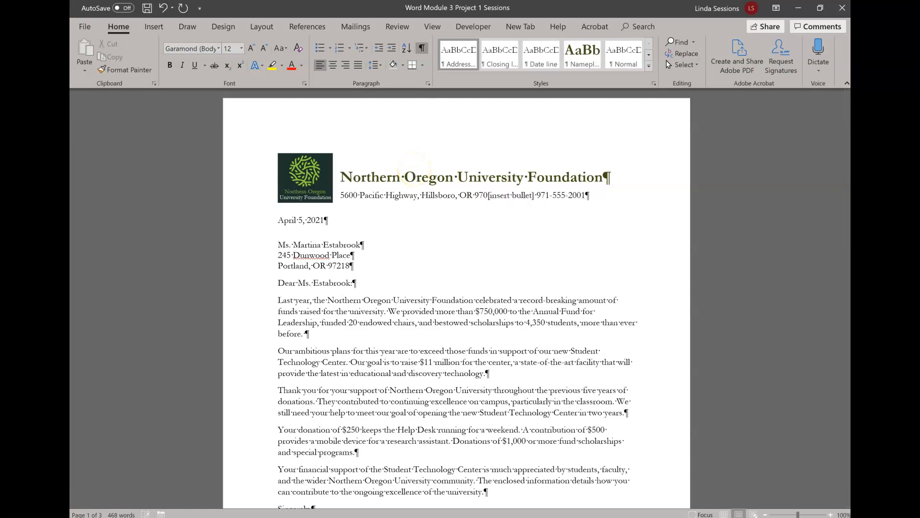
left_click(163, 9)
left_click(163, 8)
left_click(163, 8)
left_click(163, 8)
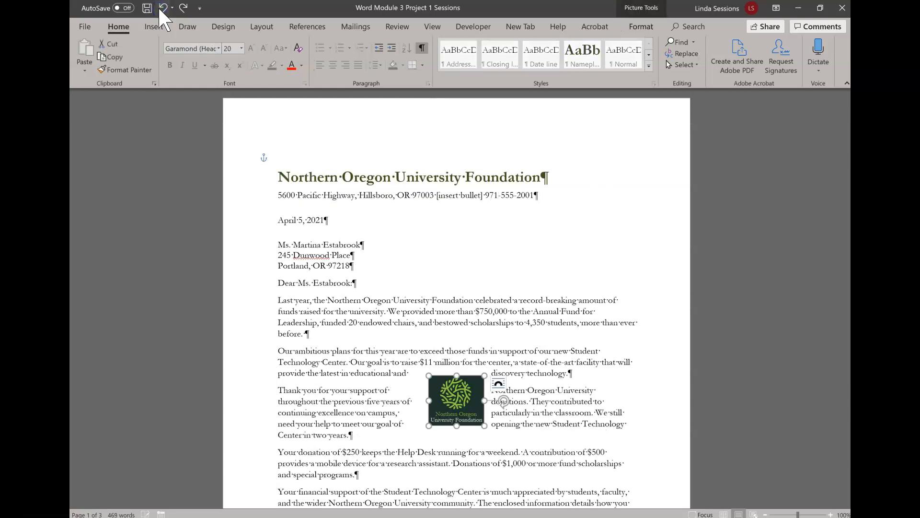
left_click(183, 8)
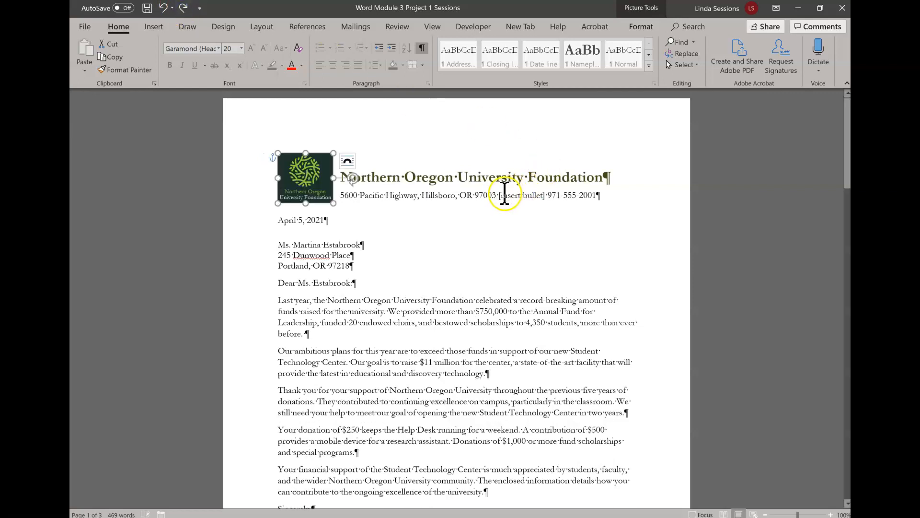
Delete the "[insert bullet]" placeholder from the letterhead address line, keeping a space on each side of the gap
left_click(499, 195)
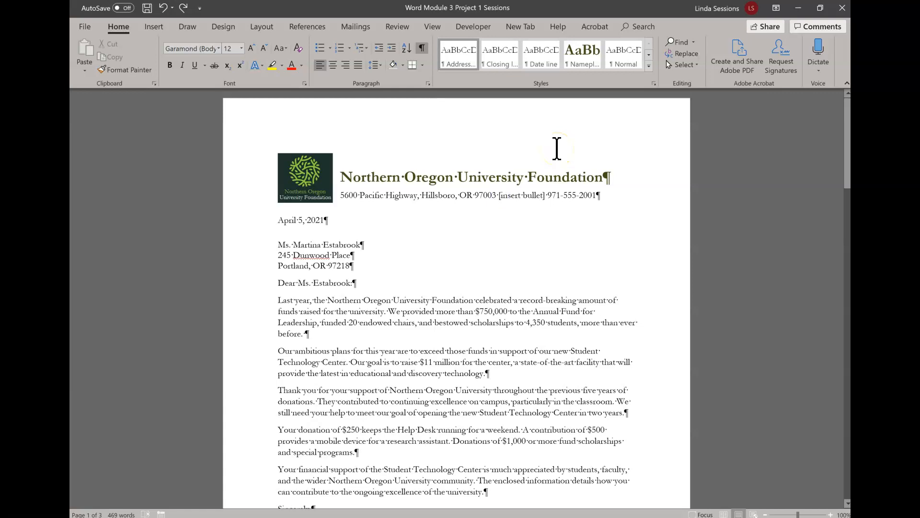
key("Delete")
key("Delete")
key("Delete")
key("Delete")
key("Delete")
key("Delete")
key("Delete")
key("Delete")
key("Delete")
key("Delete")
key("Delete")
key("Delete")
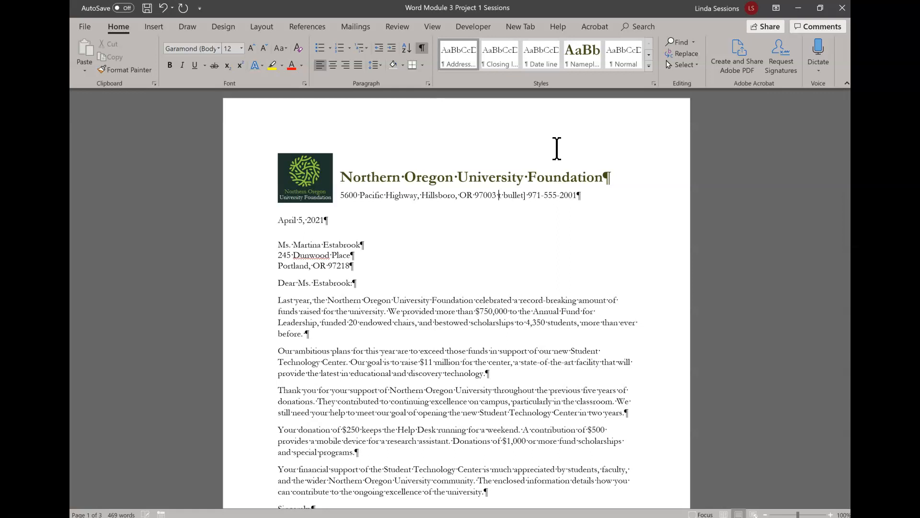
key("Delete")
key("Delete")
key("Delete")
key("Delete")
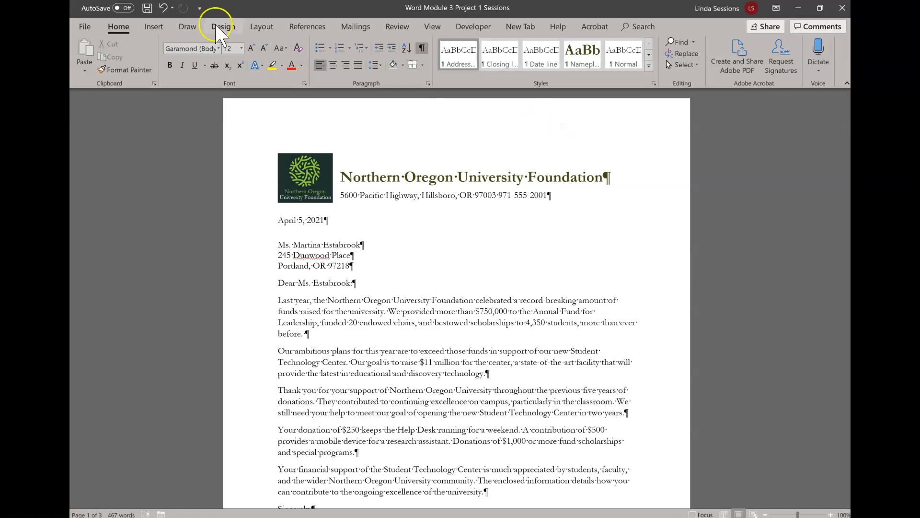
left_click(163, 8)
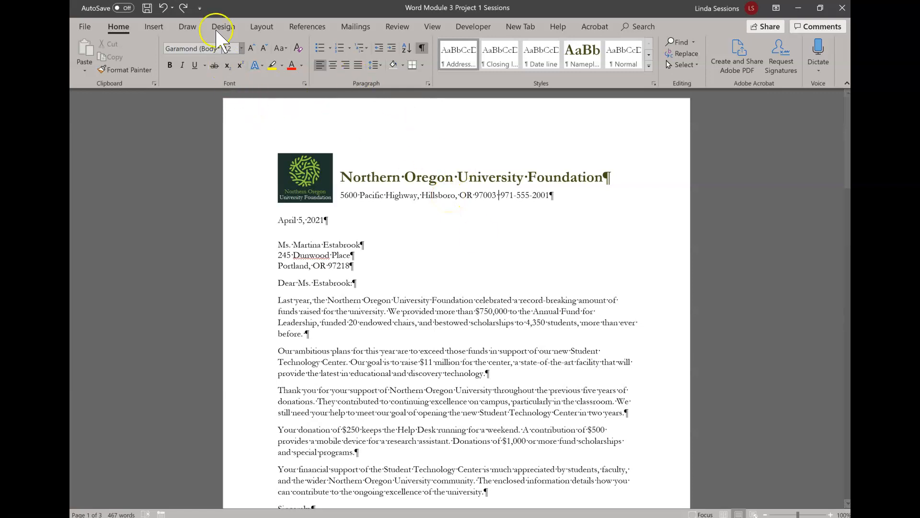
Insert the round bullet symbol from the Symbol font, character code 183, between the ZIP code and phone number in the letterhead
left_click(155, 27)
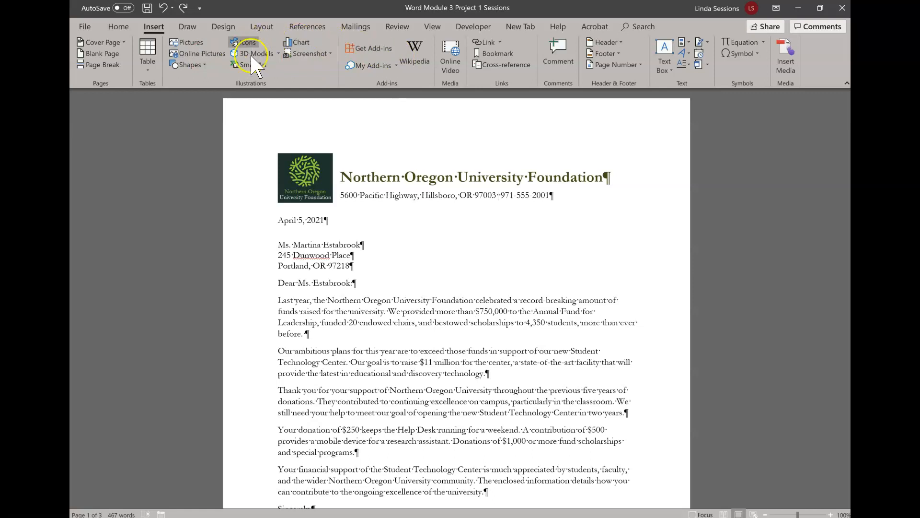
left_click(758, 53)
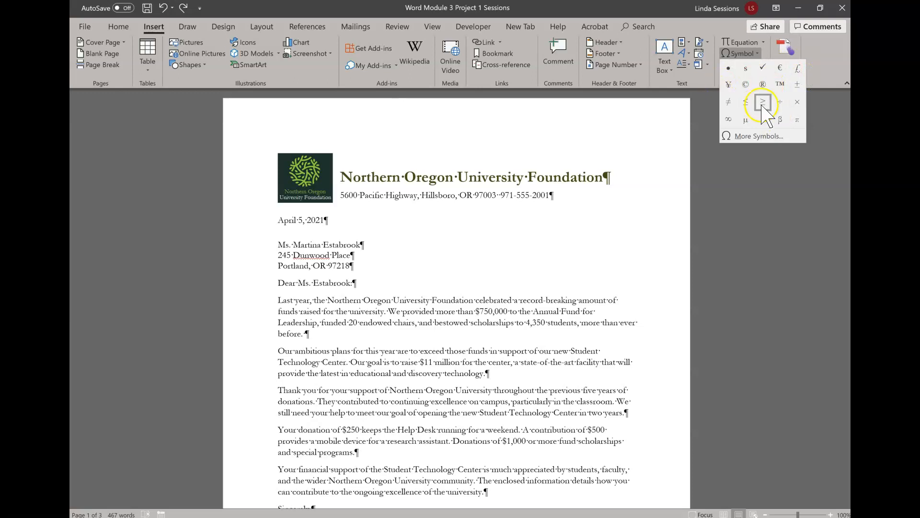
left_click(754, 136)
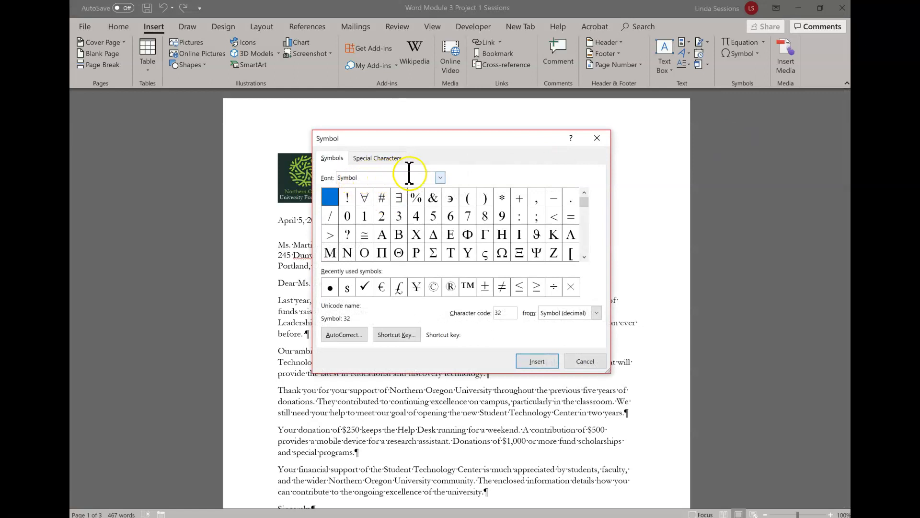
left_click(440, 177)
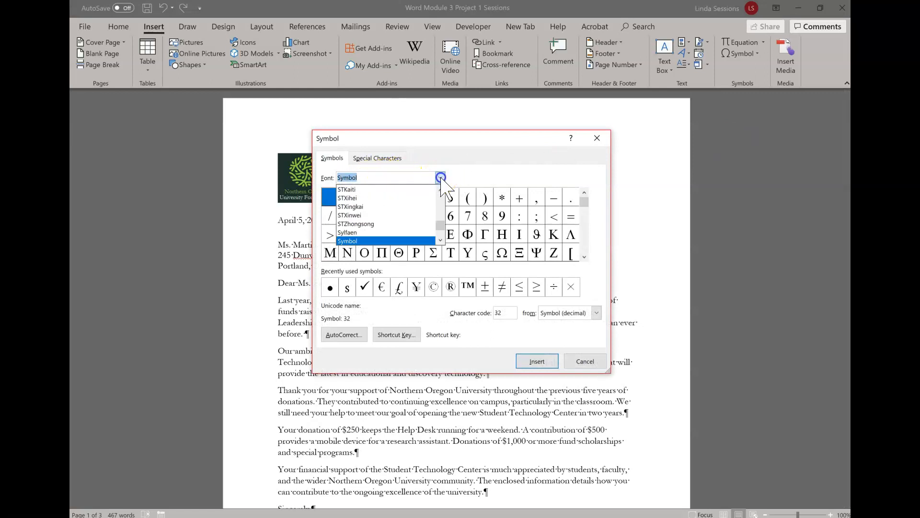
left_click(381, 240)
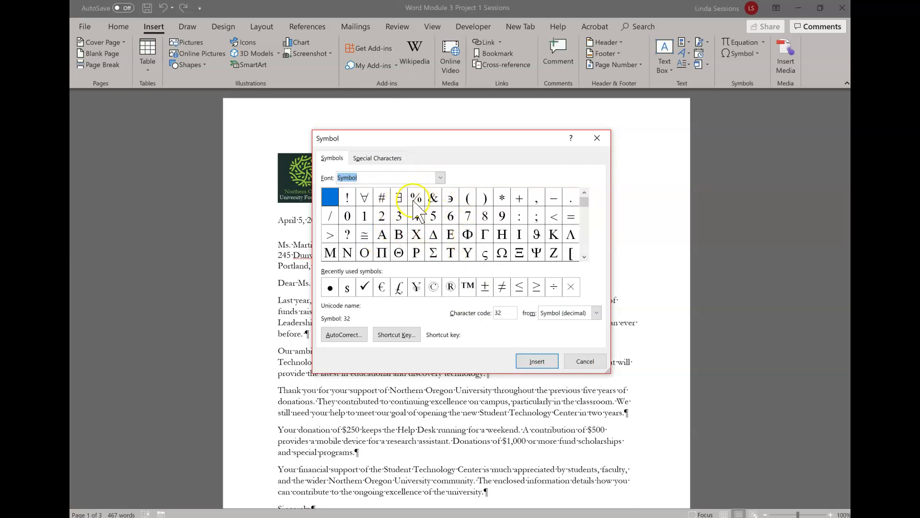
left_click(329, 288)
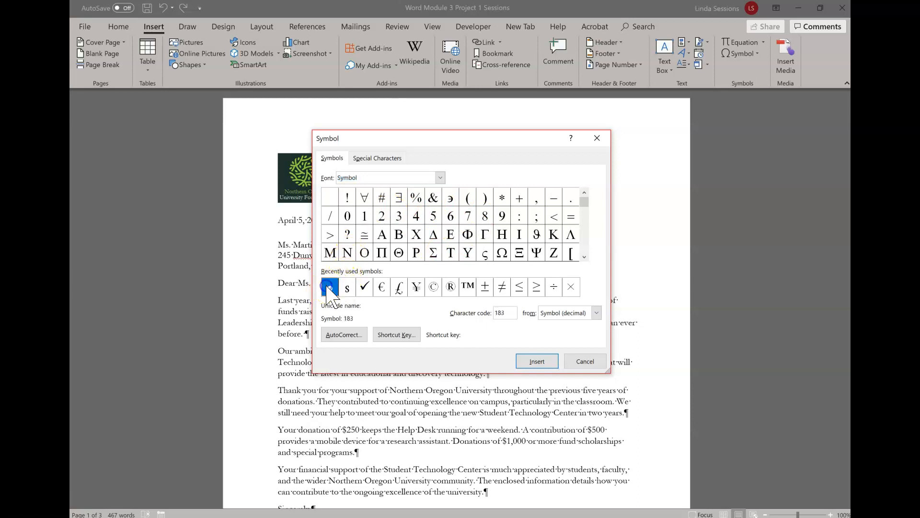
left_click(537, 361)
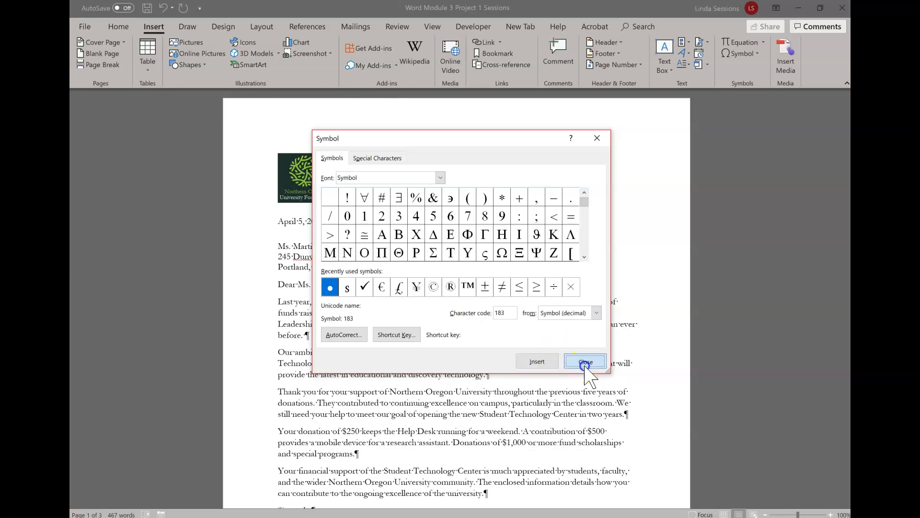
left_click(585, 364)
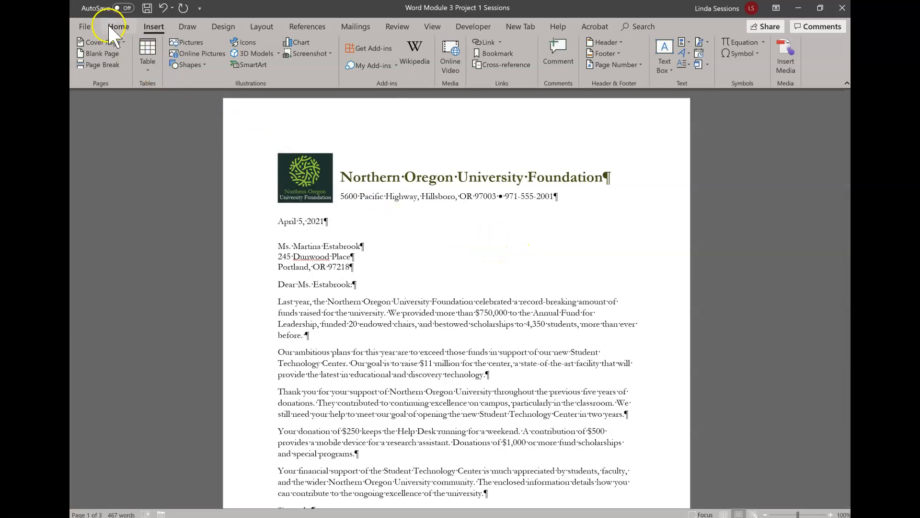
Hide the formatting marks to check the letterhead spacing, and show them again
left_click(118, 27)
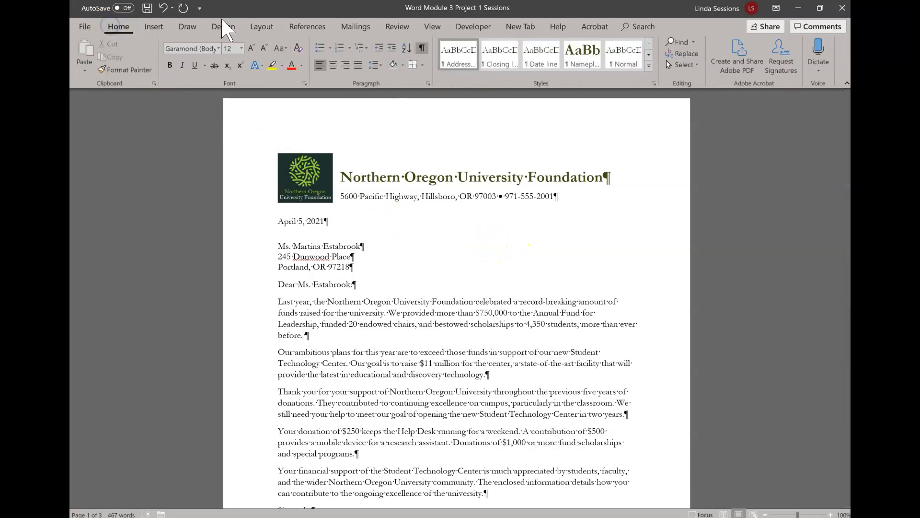
left_click(422, 47)
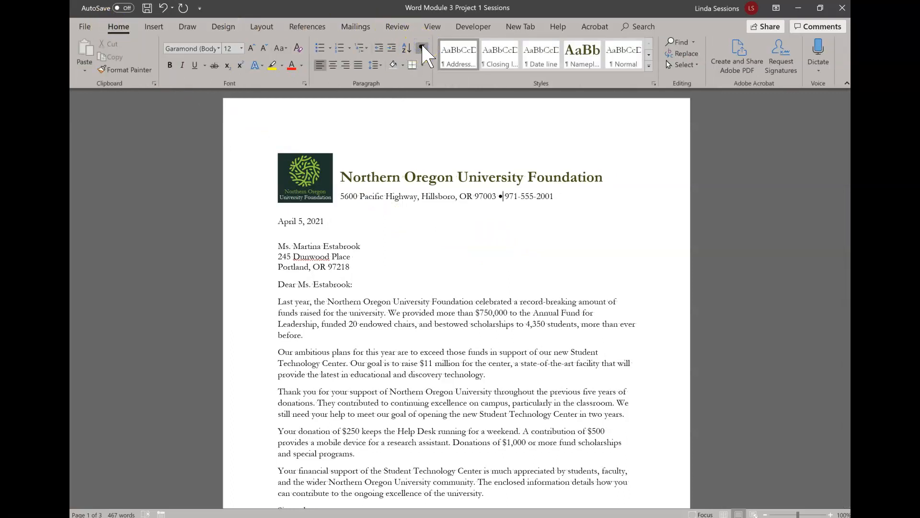
left_click(423, 47)
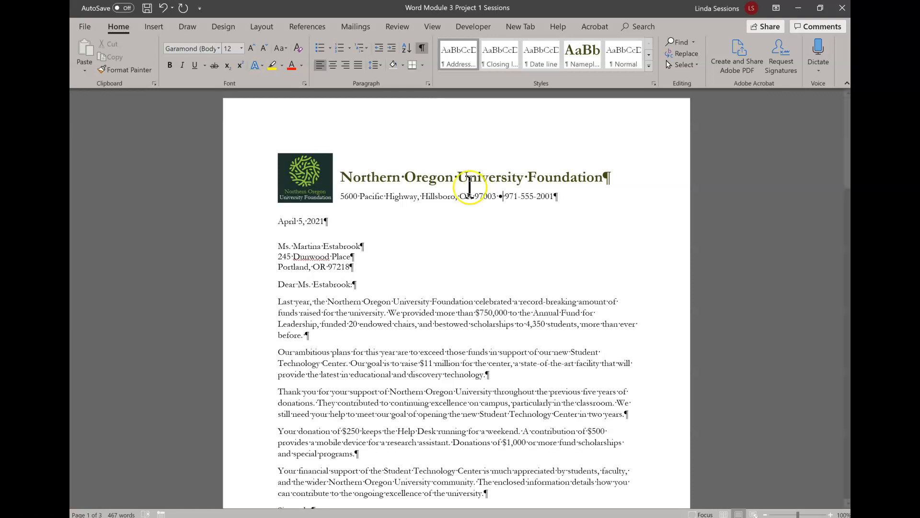
Set up a dotted olive green border, 1 ½ pt wide, for the letterhead address paragraph
left_click_drag(340, 197, 553, 205)
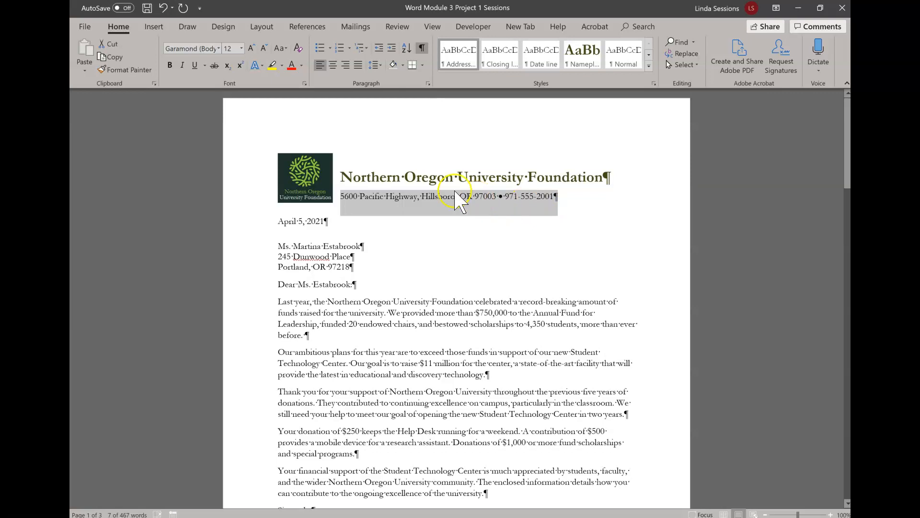
left_click(421, 65)
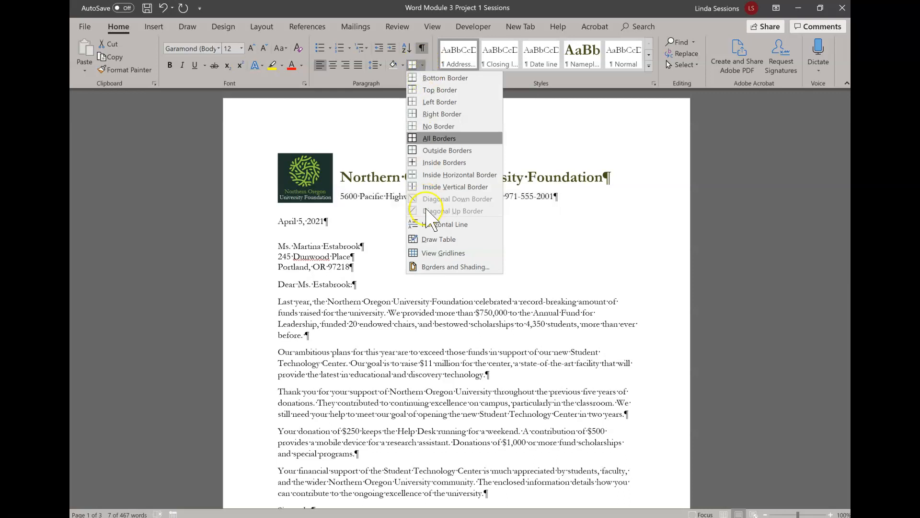
left_click(429, 268)
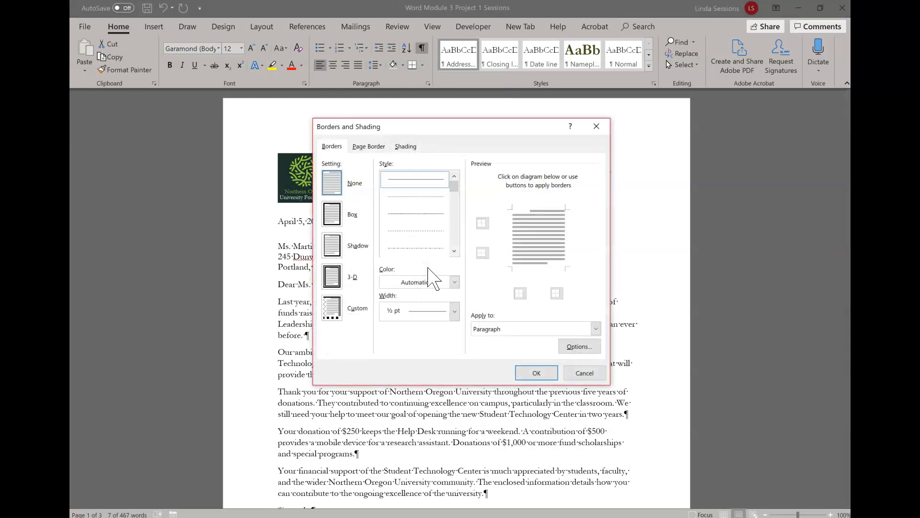
left_click(405, 196)
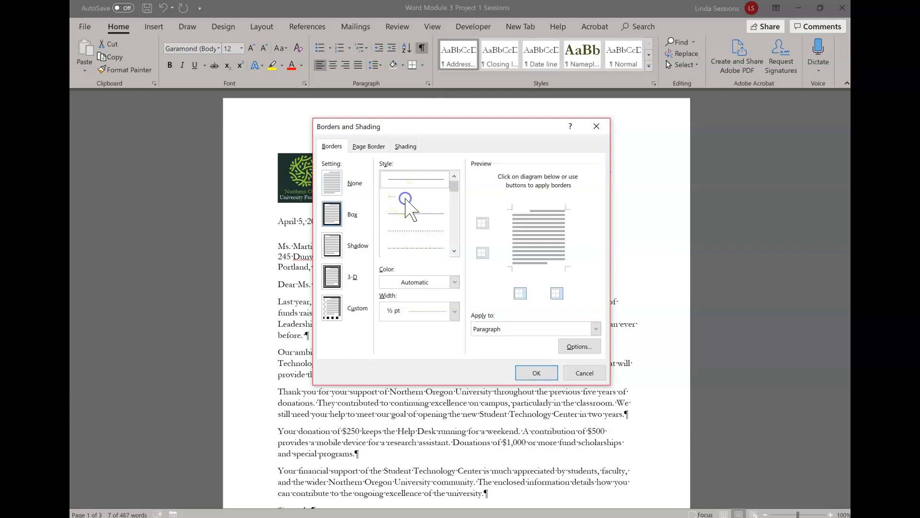
left_click(455, 282)
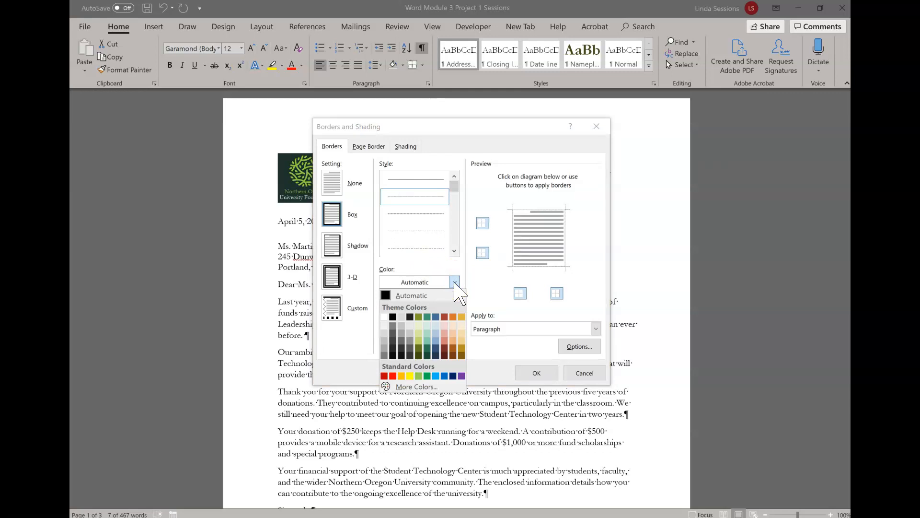
left_click(419, 317)
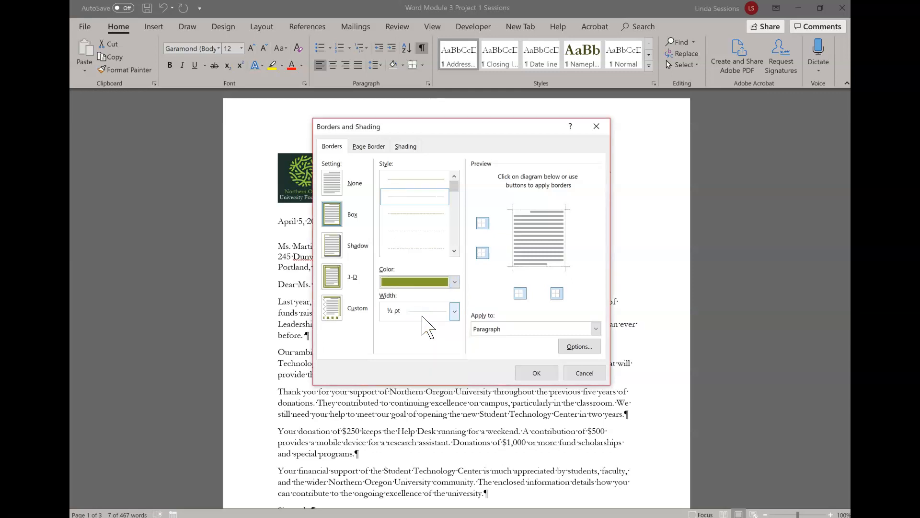
left_click(454, 311)
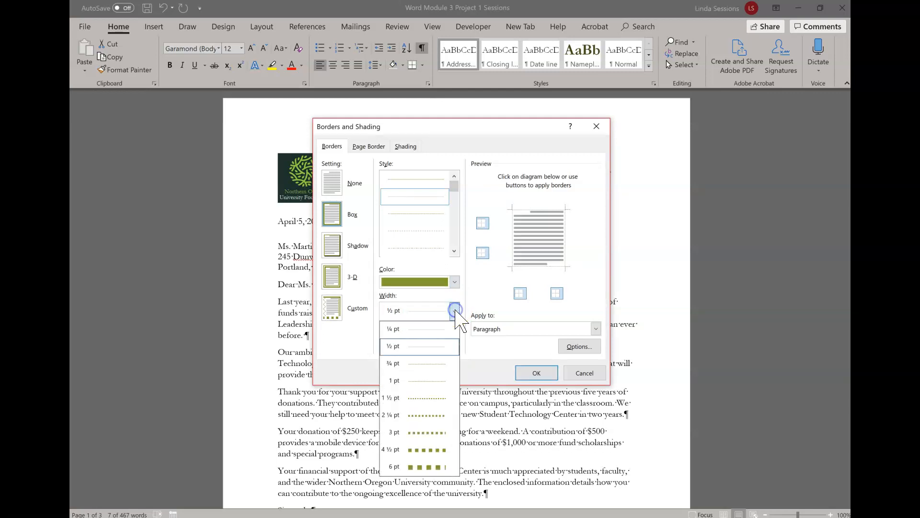
left_click(422, 398)
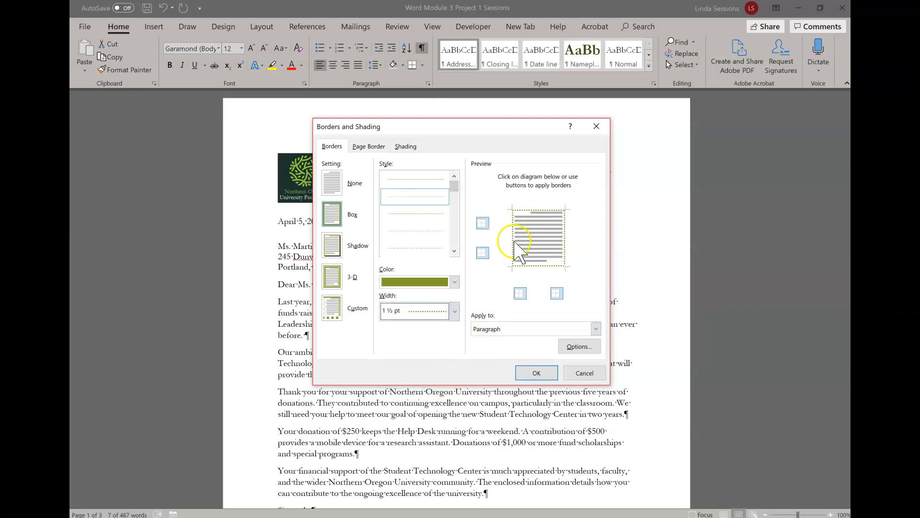
Remove the left, top and right borders so only the bottom one is applied to the address paragraph, and save the document
left_click(512, 236)
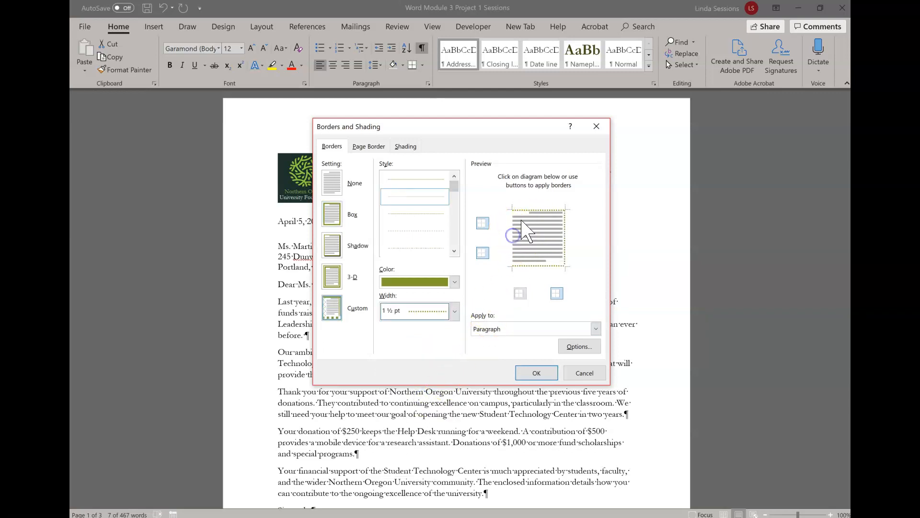
left_click(529, 210)
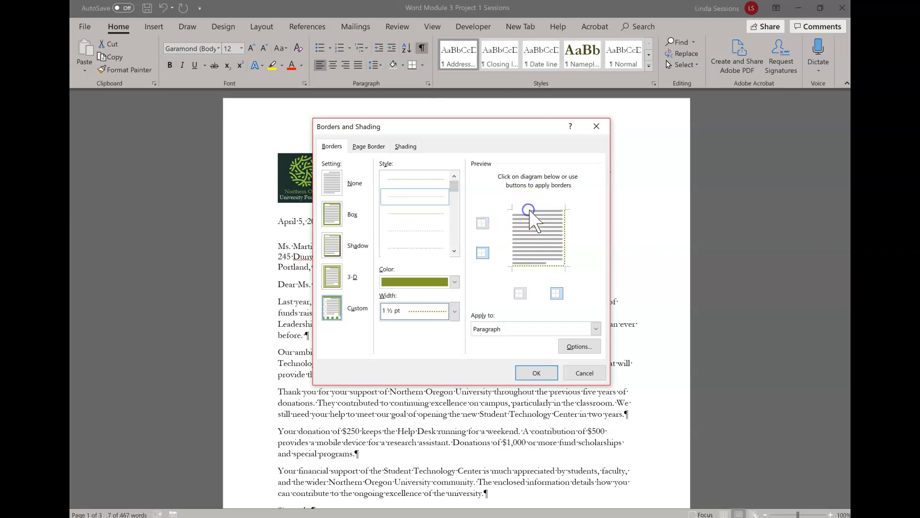
left_click(567, 230)
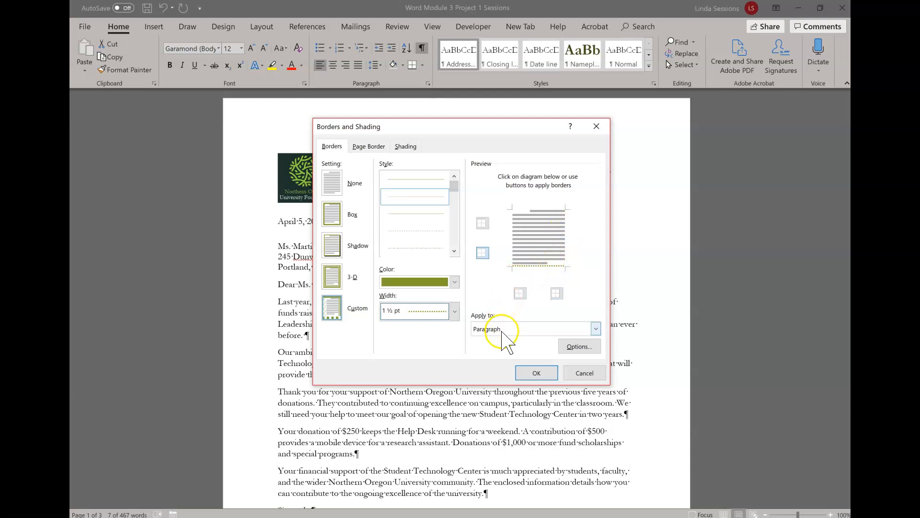
left_click(529, 370)
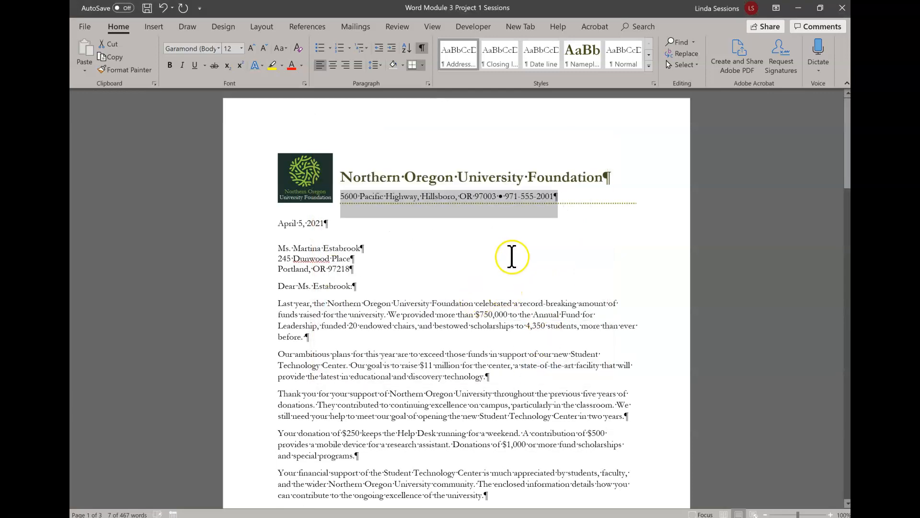
left_click(511, 257)
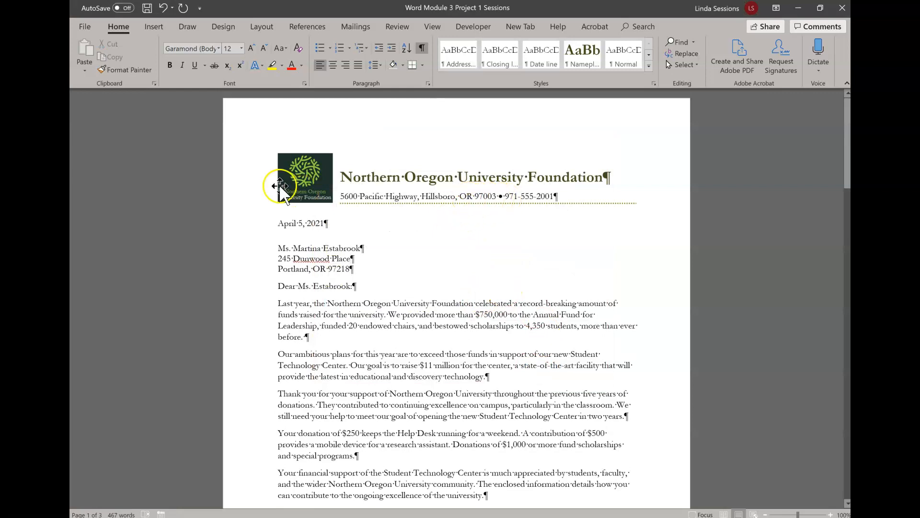
left_click(147, 8)
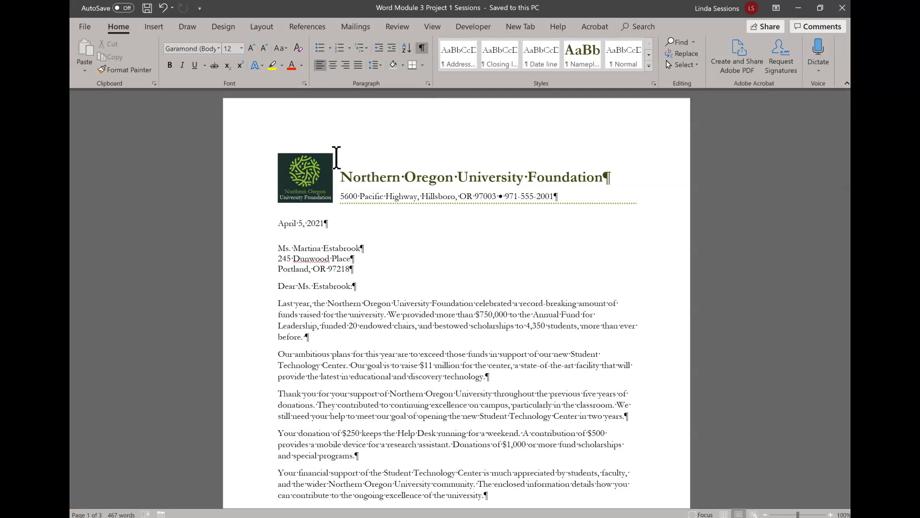
Copy the formatting of "Make a gift, change a life." on page 2 to "The Northern Oregon University Foundation" with Format Painter
scroll(337, 157, "down", 15)
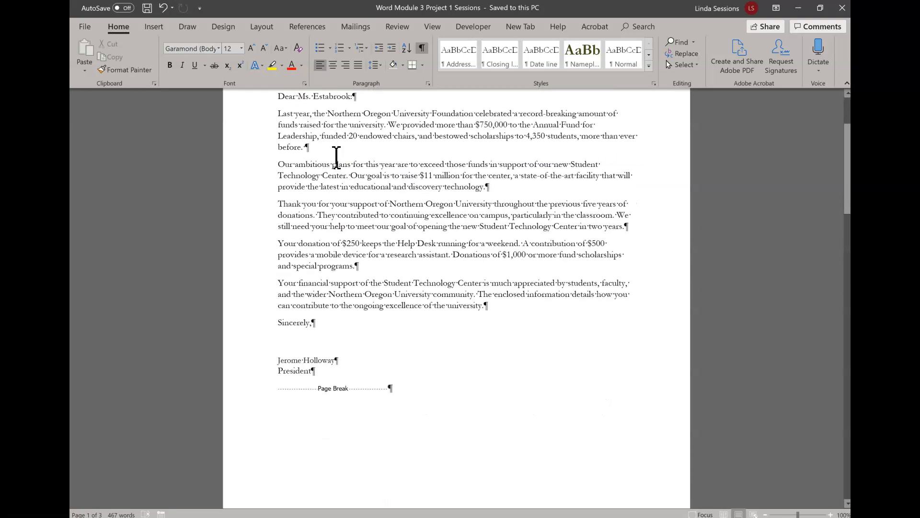
scroll(336, 158, "down", 3)
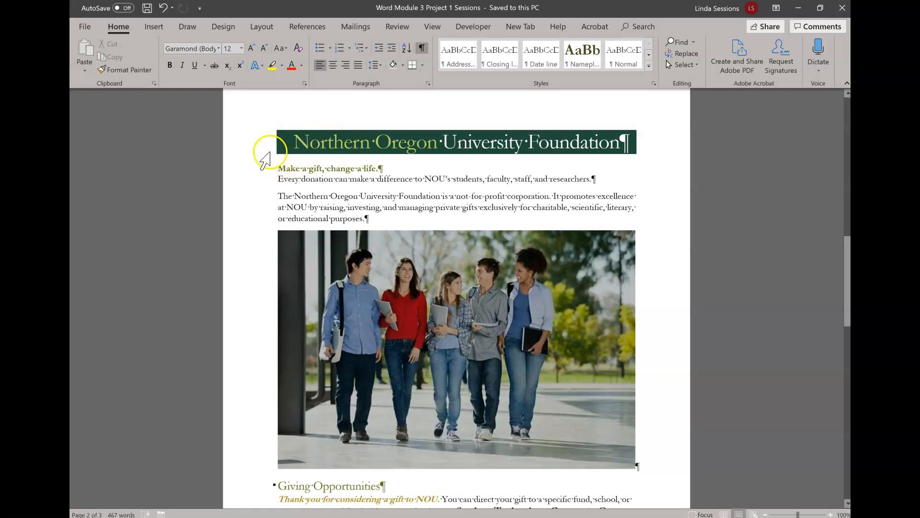
left_click_drag(282, 169, 379, 166)
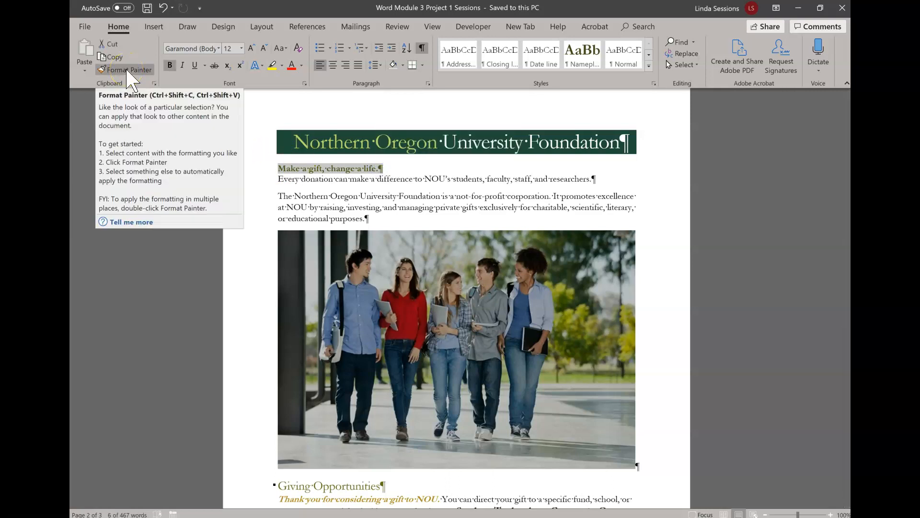
left_click(111, 71)
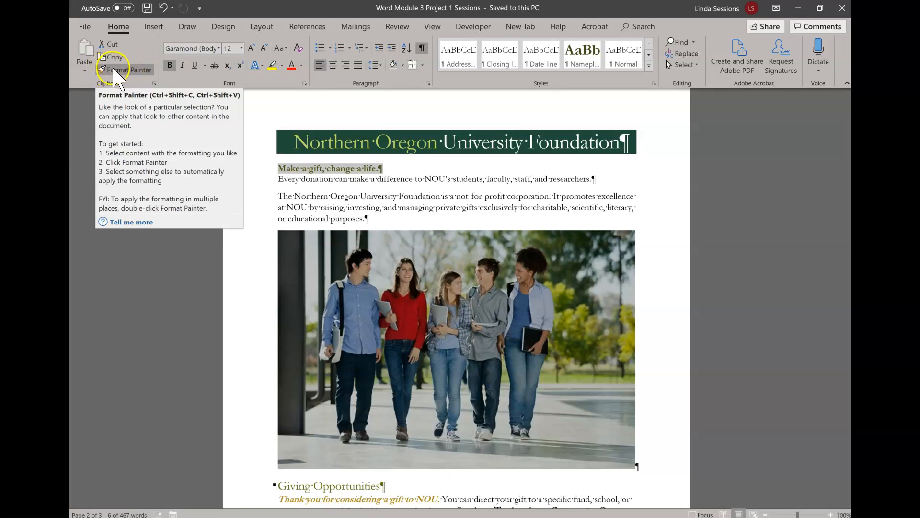
left_click(117, 77)
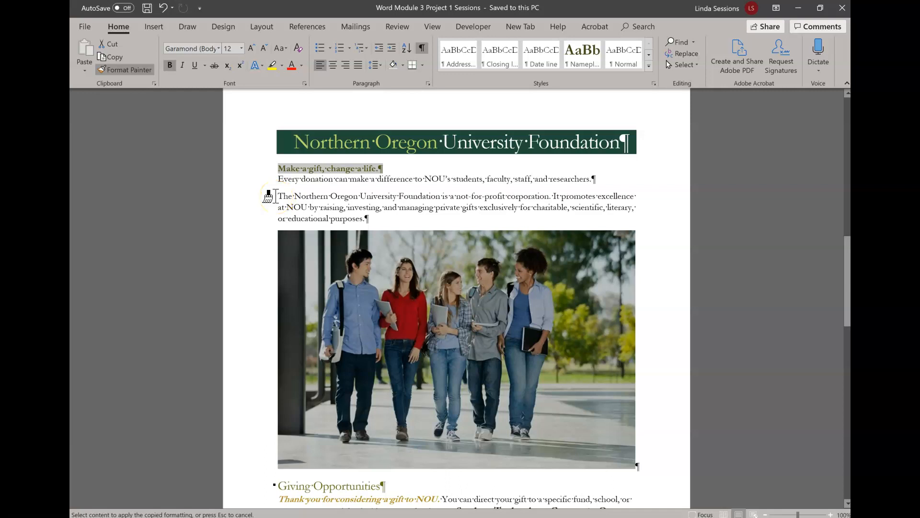
left_click_drag(277, 197, 425, 200)
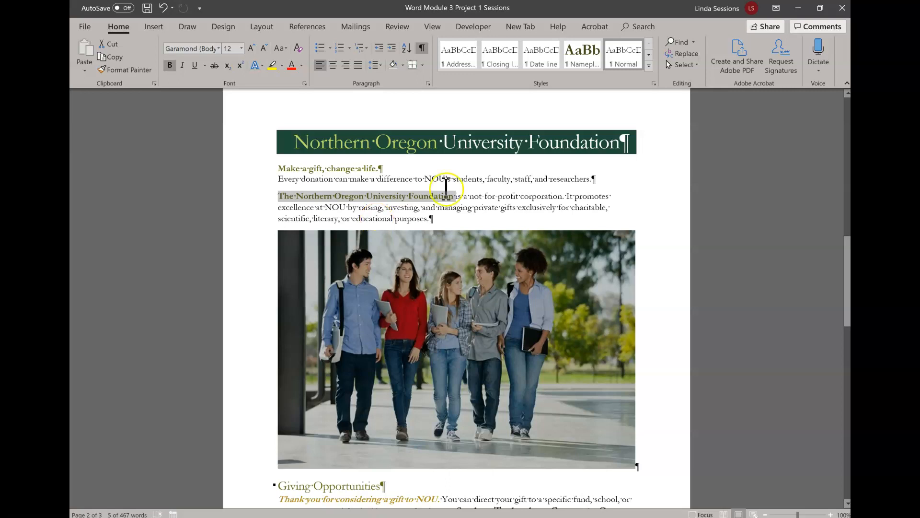
Apply the Brightness: +20% Contrast: +20% correction to the photo of students on page 2
left_click(471, 166)
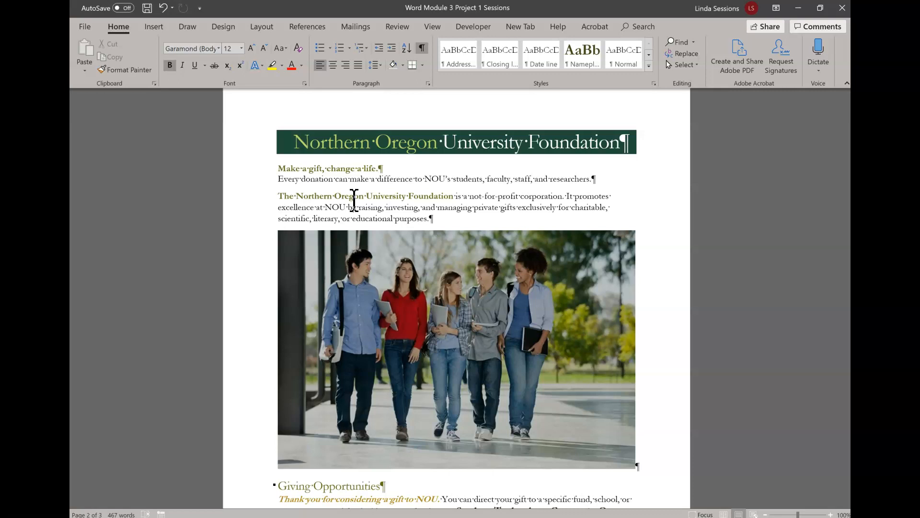
scroll(353, 200, "down", 4)
scroll(355, 206, "up", 1)
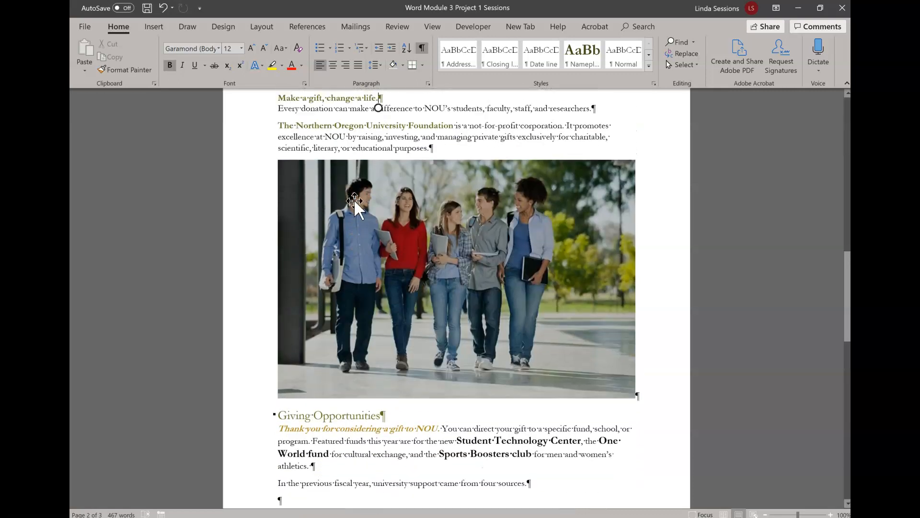
left_click(381, 243)
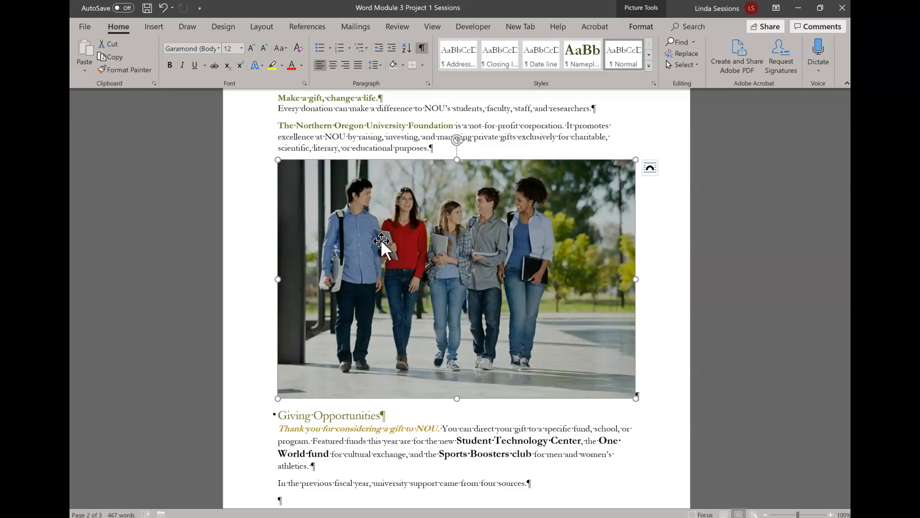
left_click(637, 28)
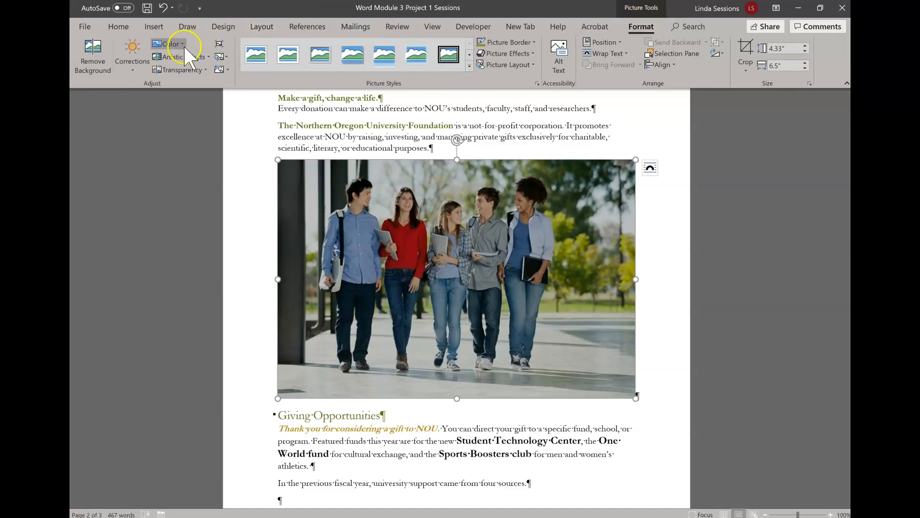
left_click(134, 69)
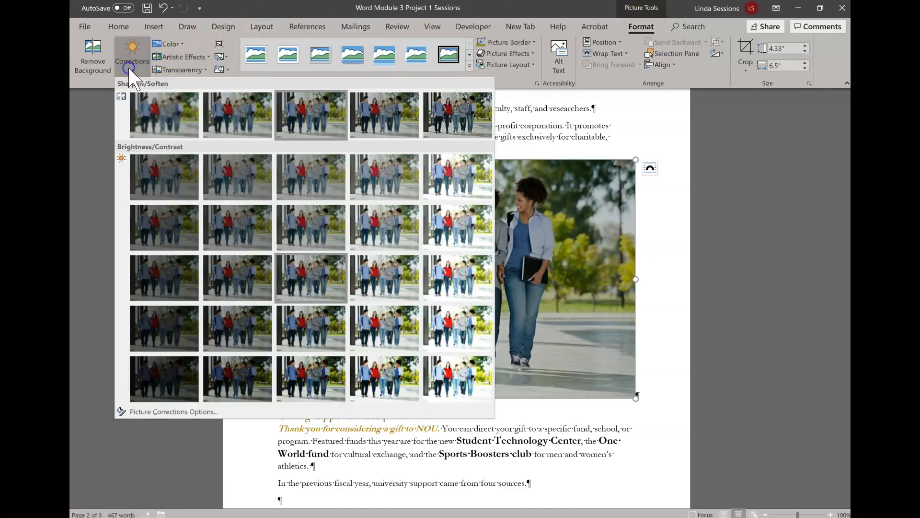
left_click(158, 168)
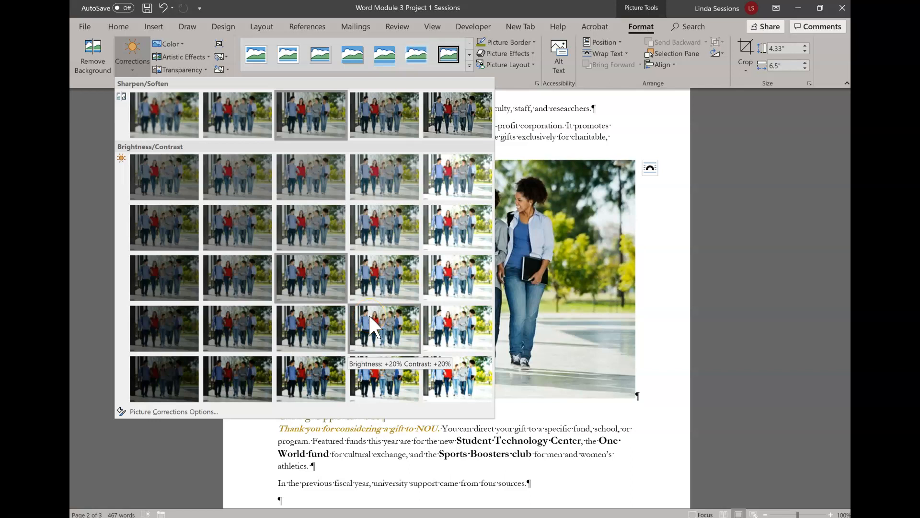
left_click(374, 326)
left_click(432, 337)
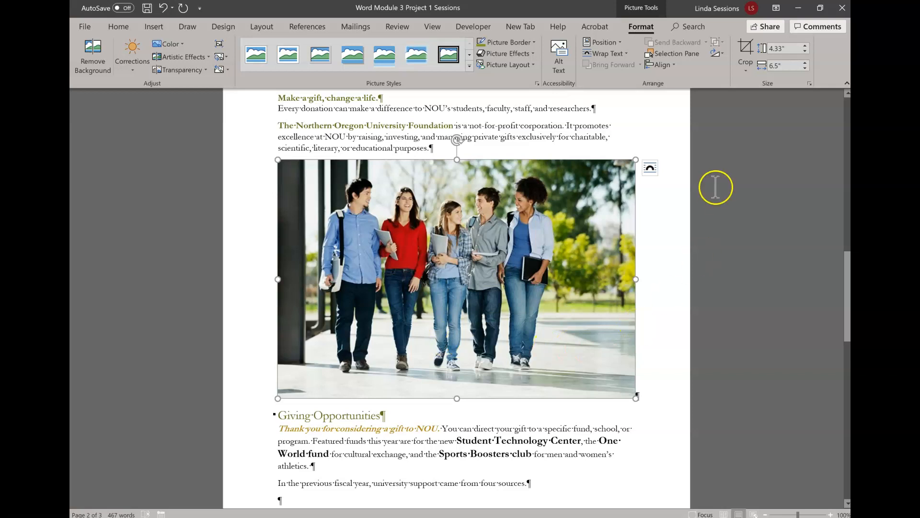
Set the width of the student photo to 5 inches
left_click(794, 66)
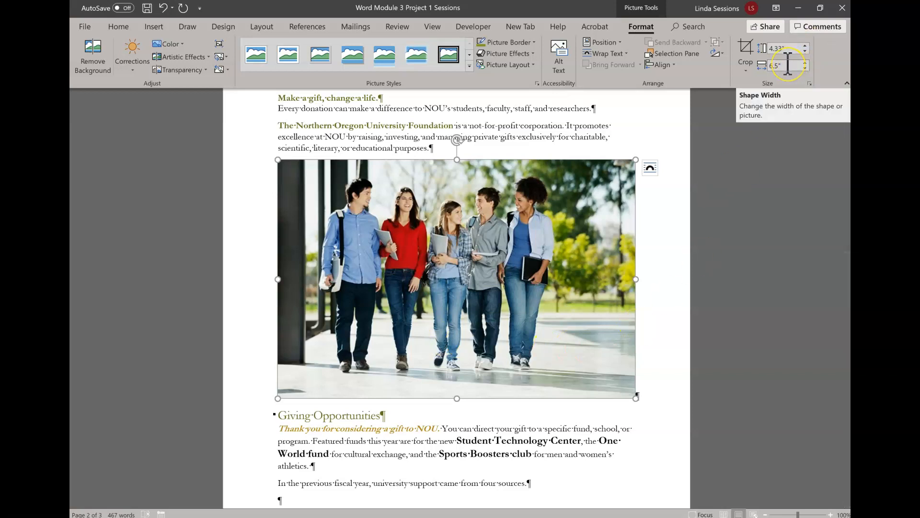
left_click(788, 65)
type("5.0")
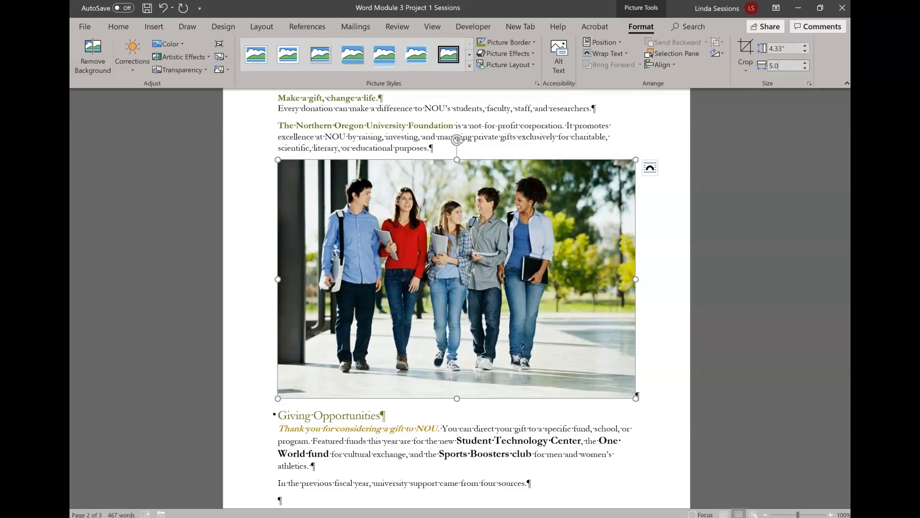
key("Return")
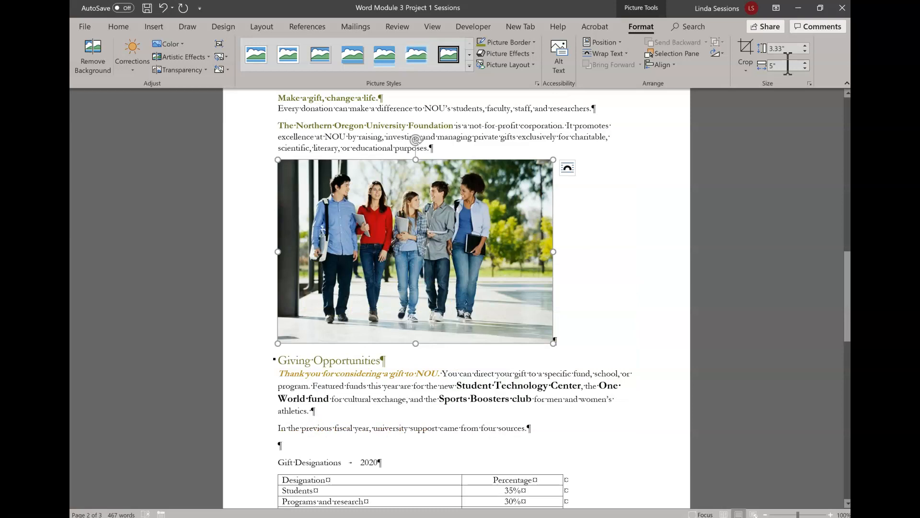
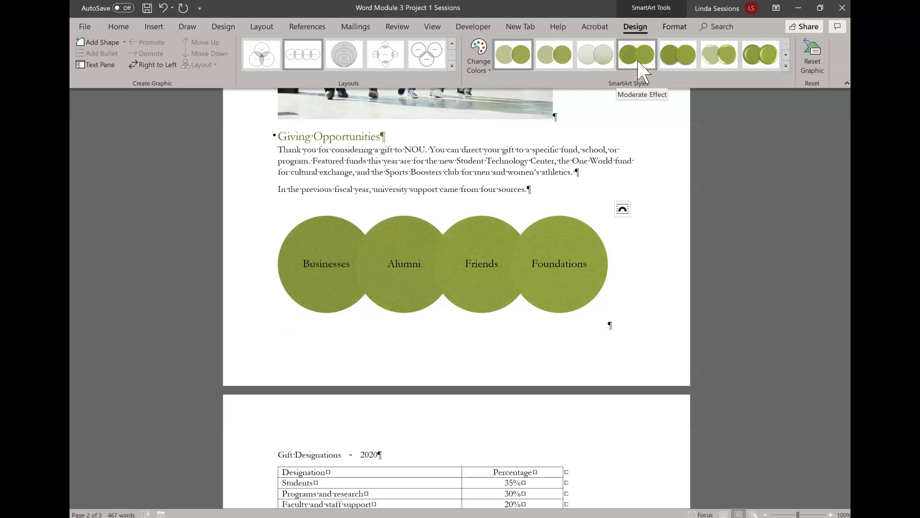
Apply the SmartArt style that follows Moderate Effect to the four-circle graphic of support sources, and save the document
left_click(676, 60)
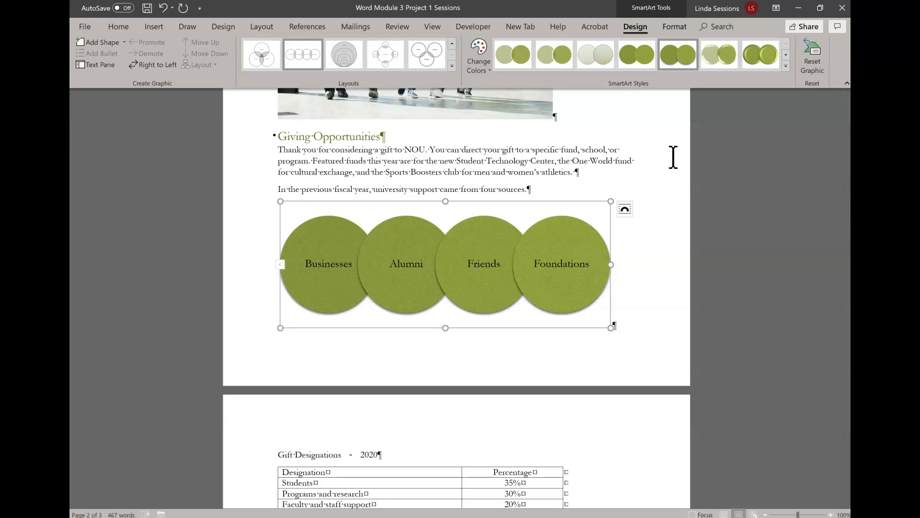
left_click(147, 7)
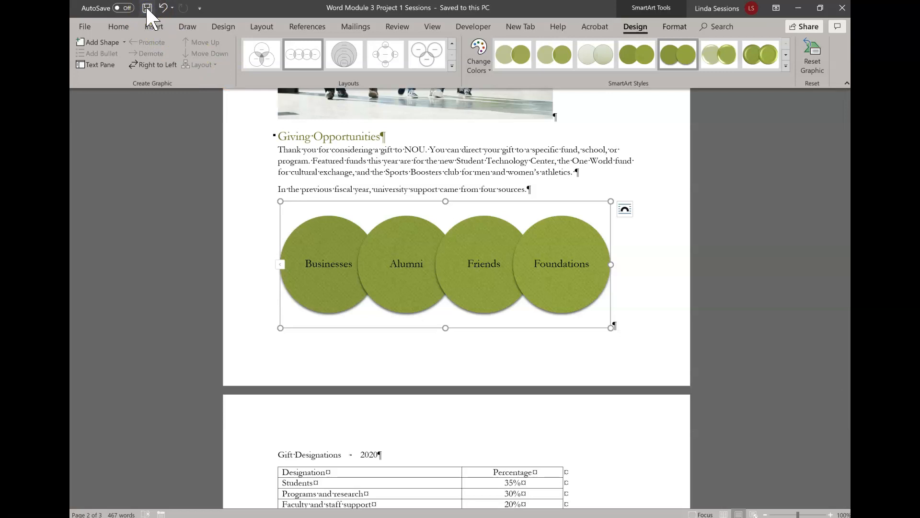
Set a right-aligned tab stop at 5.25 inches with dotted leader 2 for the "Gift Designations" line on page 3
scroll(147, 9, "down", 12)
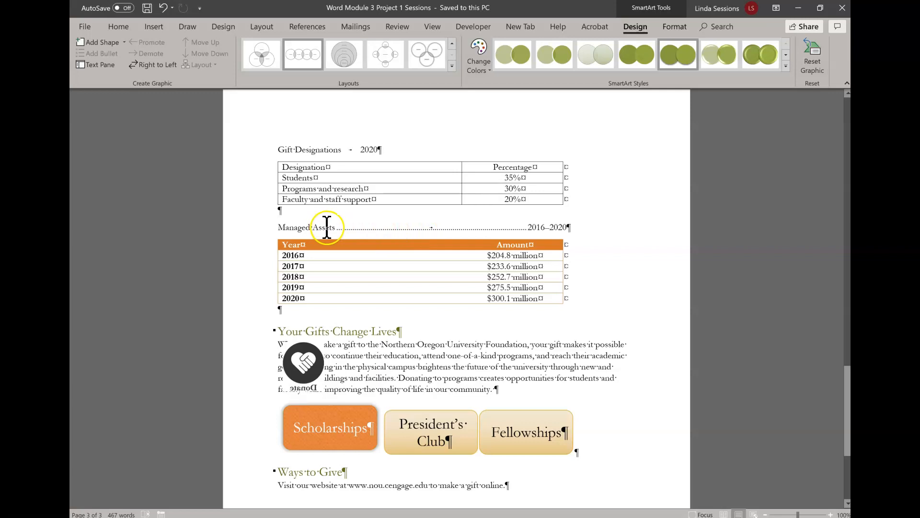
left_click(348, 144)
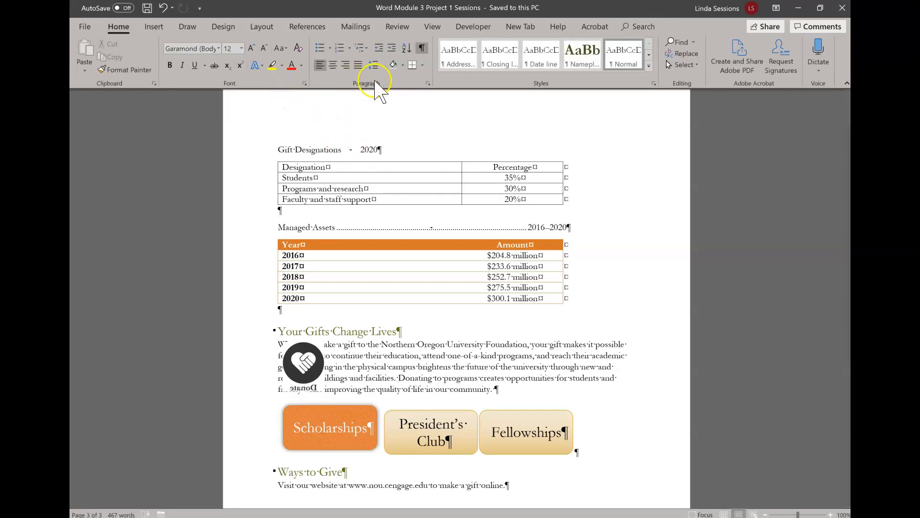
left_click(428, 84)
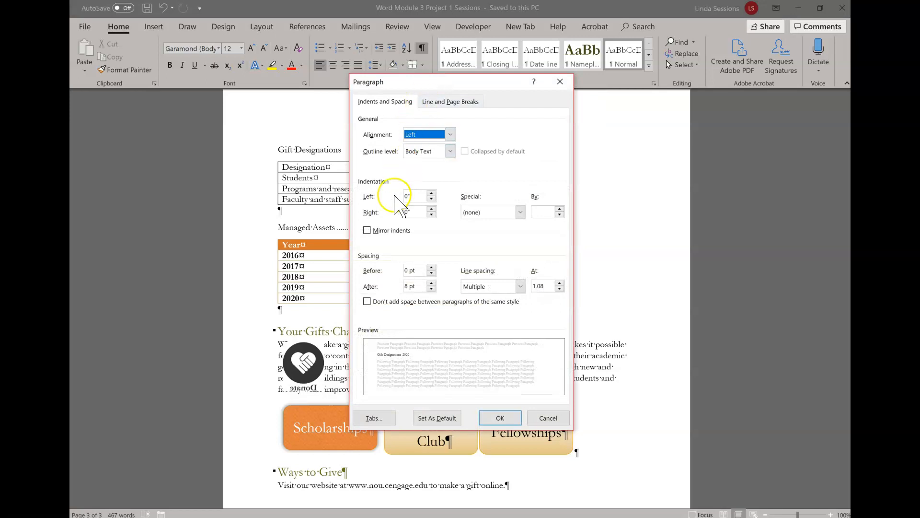
left_click(373, 418)
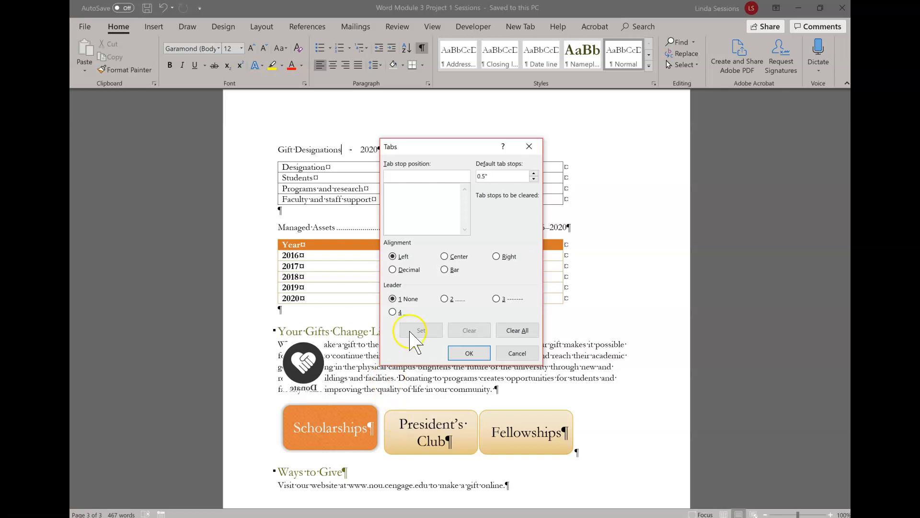
left_click(414, 175)
type("5.25")
left_click(497, 257)
left_click(498, 259)
left_click(411, 294)
left_click(444, 299)
left_click(421, 331)
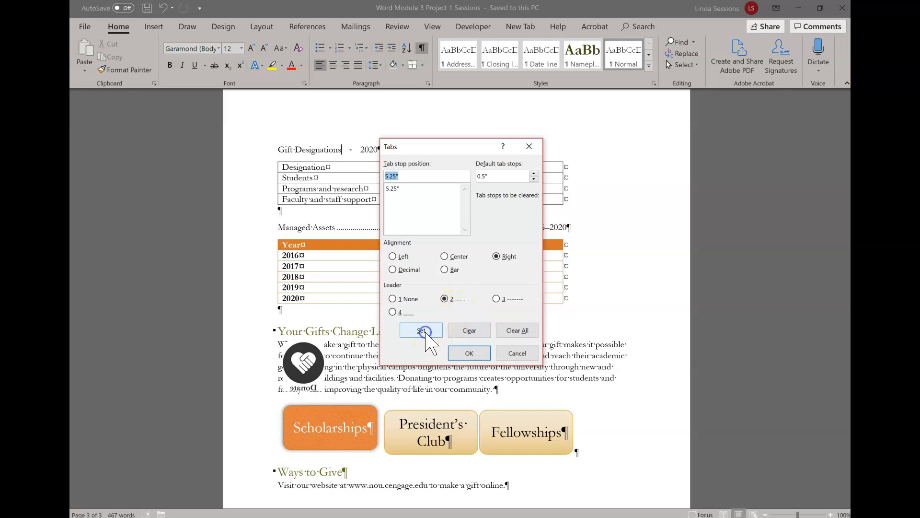
left_click(469, 353)
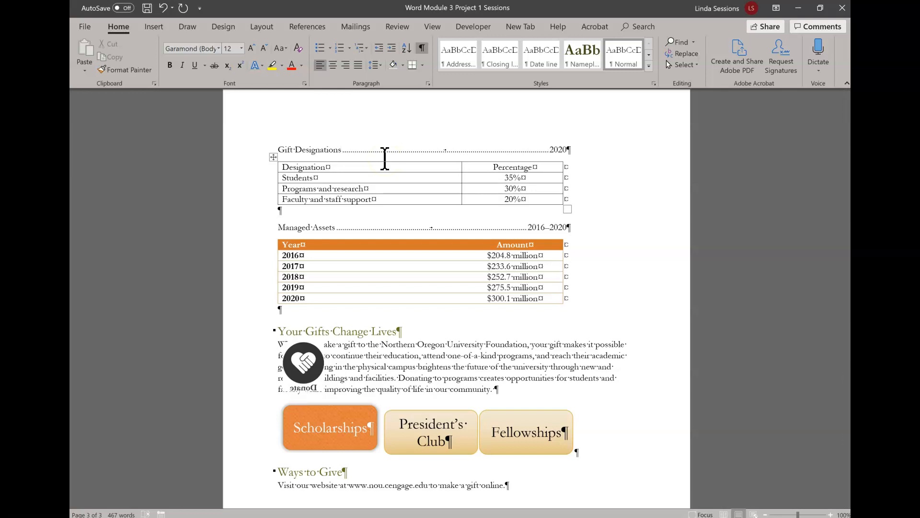
Inspect the dotted tab leader of the "Gift Designations" line up close, and save the document
left_click(408, 142)
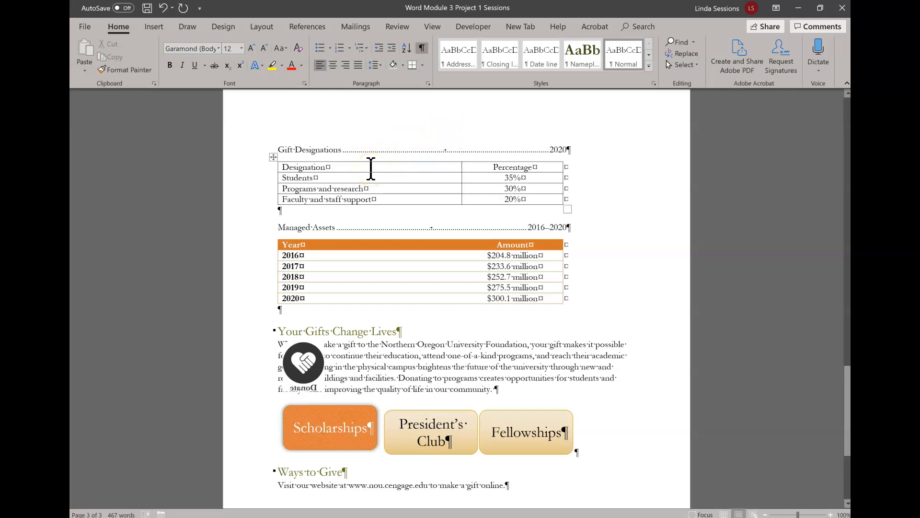
left_click(454, 145)
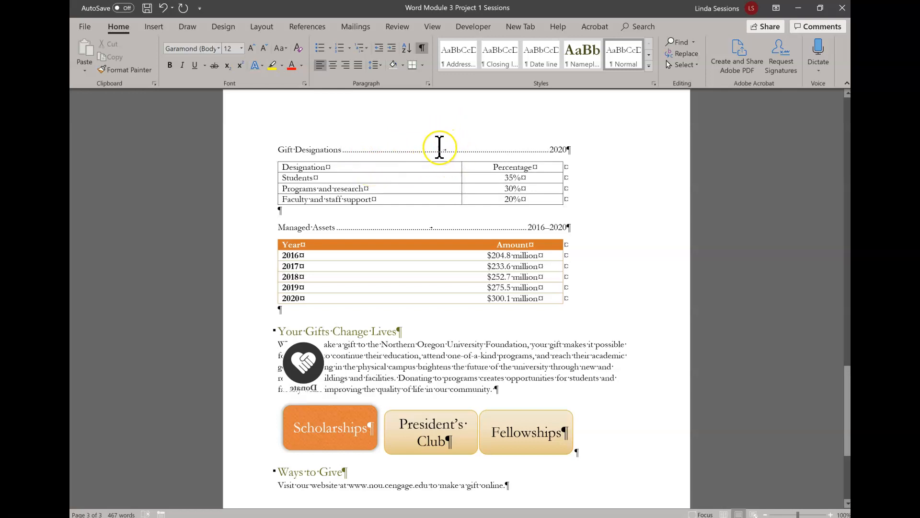
scroll(426, 186, "up", 6, "ctrl")
scroll(428, 189, "up", 14, "ctrl")
left_click(445, 105)
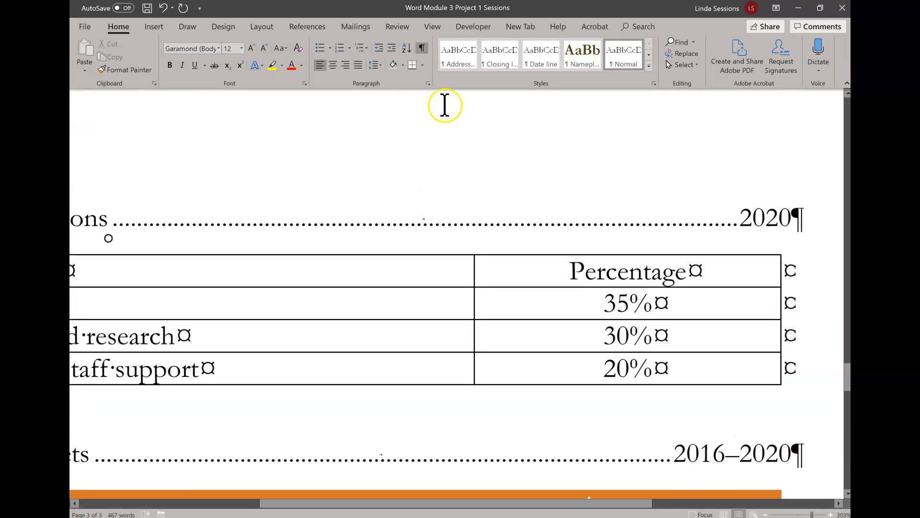
scroll(422, 220, "down", 11, "ctrl")
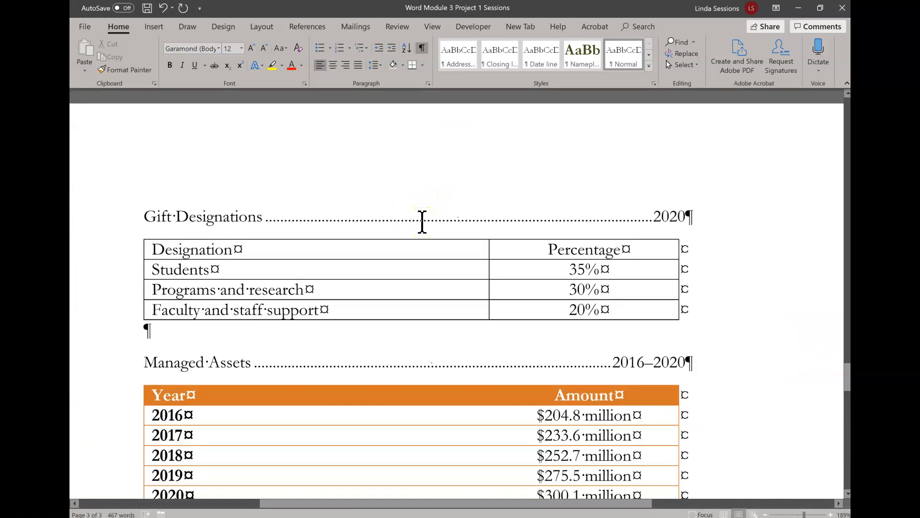
scroll(422, 222, "down", 8, "ctrl")
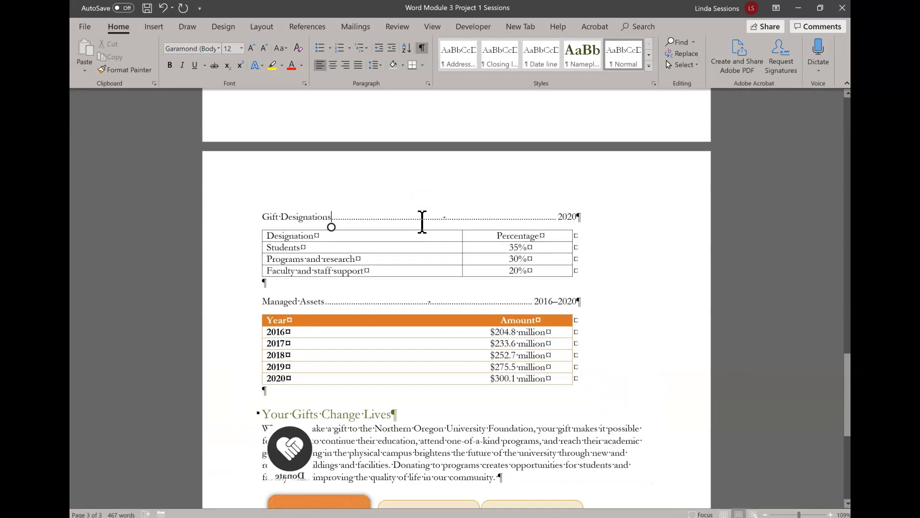
scroll(421, 222, "down", 3)
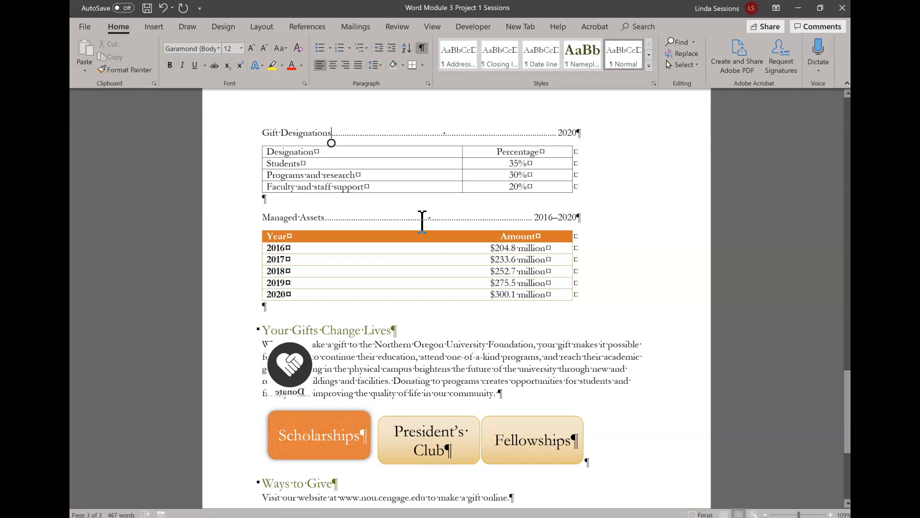
left_click(148, 8)
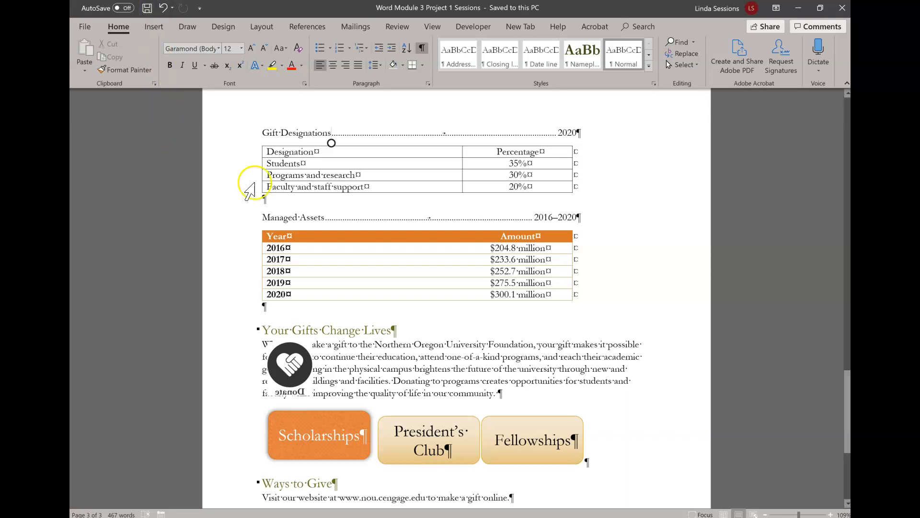
left_click(400, 187)
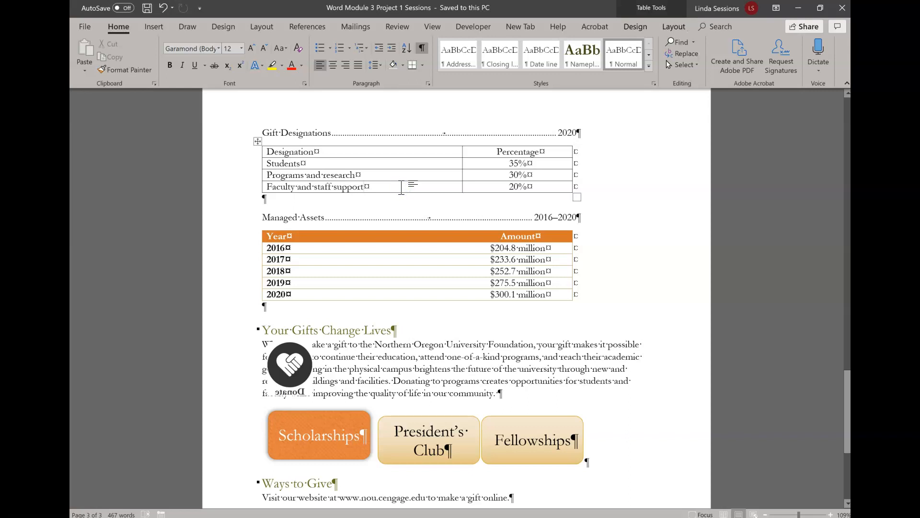
left_click(407, 185)
left_click(404, 257)
left_click(378, 181)
left_click(374, 152)
left_click(652, 7)
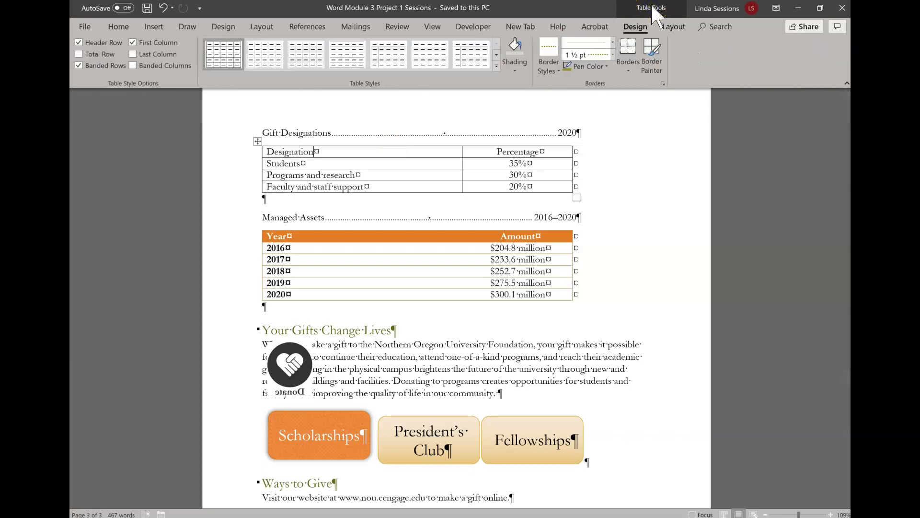
left_click(354, 173)
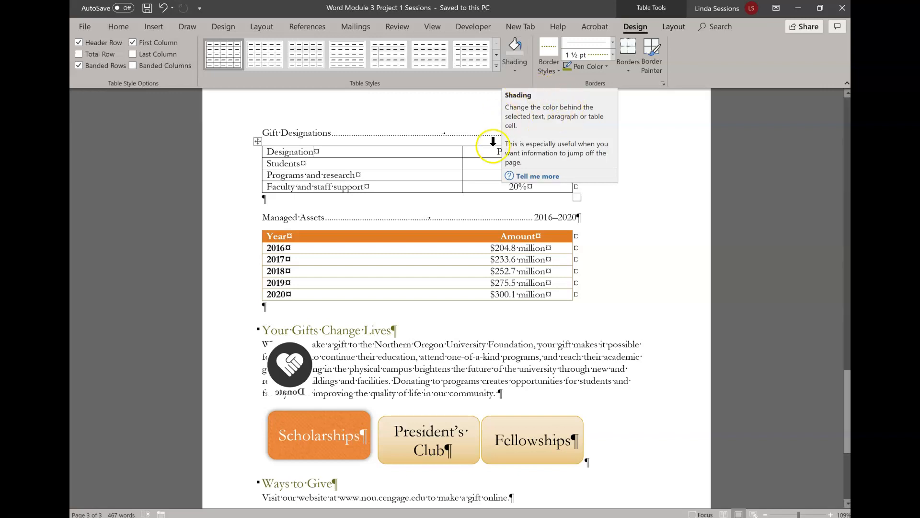
Add a row below "Faculty and staff support" in the Gift Designations table, containing "Facilities" and "15%"
left_click(398, 186)
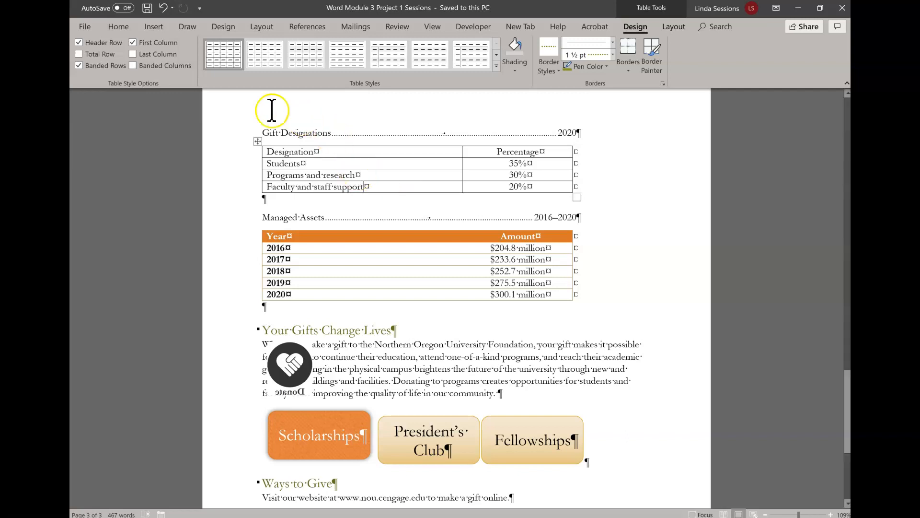
left_click(673, 26)
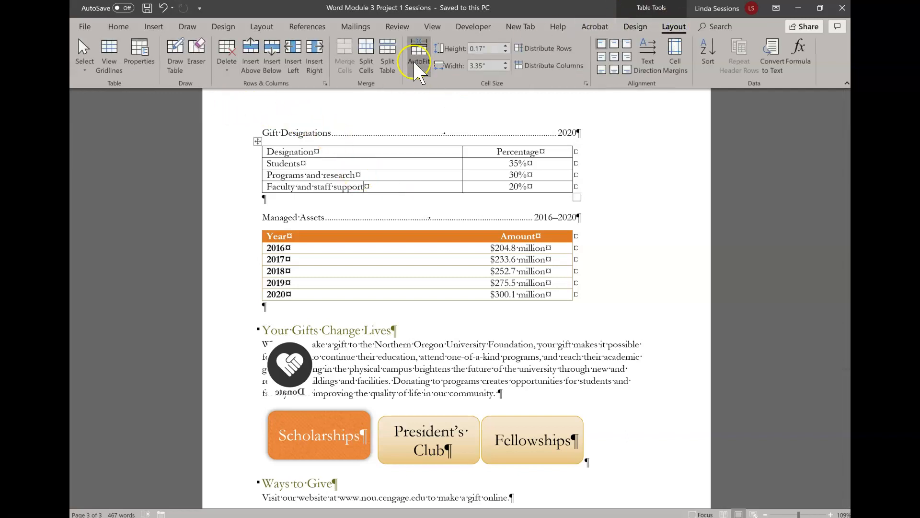
left_click(272, 65)
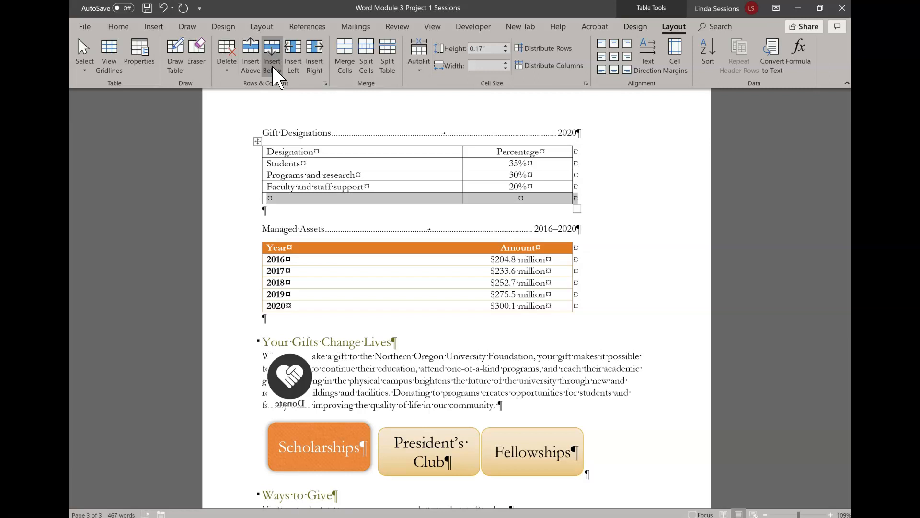
type("F")
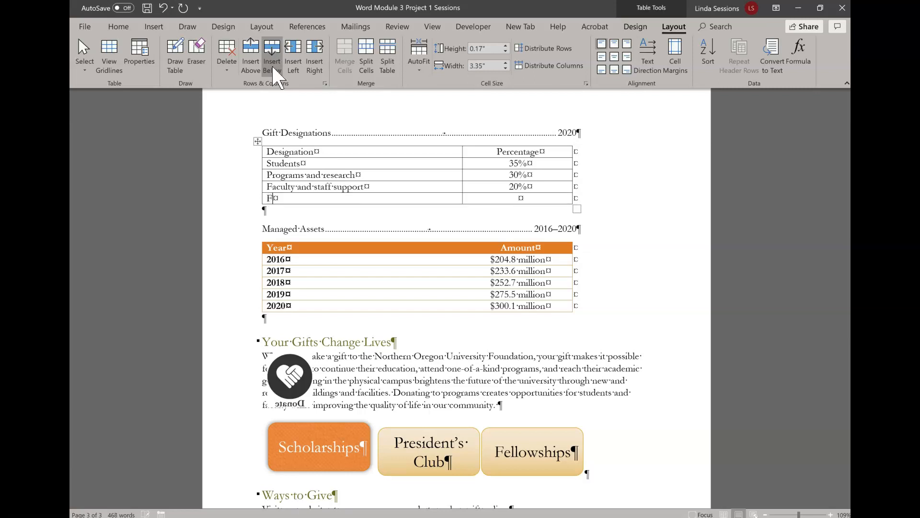
type("acilities")
key("Tab")
type("15%")
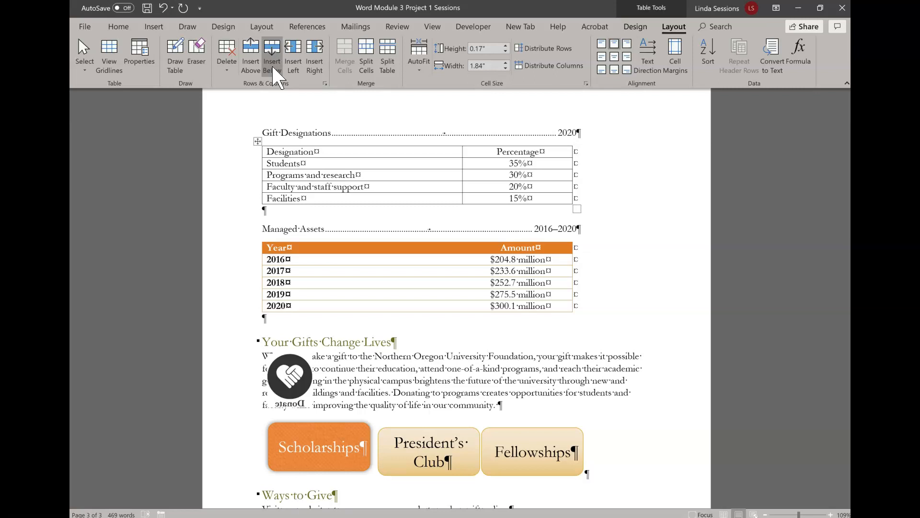
left_click(309, 202)
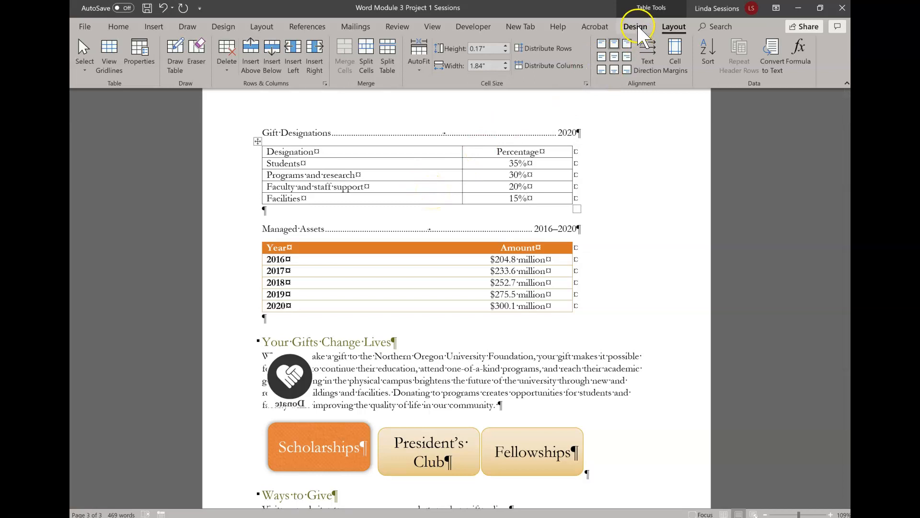
Apply the list table style with a solid orange header row to the Gift Designations table, matching the Managed Assets table, and save the document
left_click(636, 27)
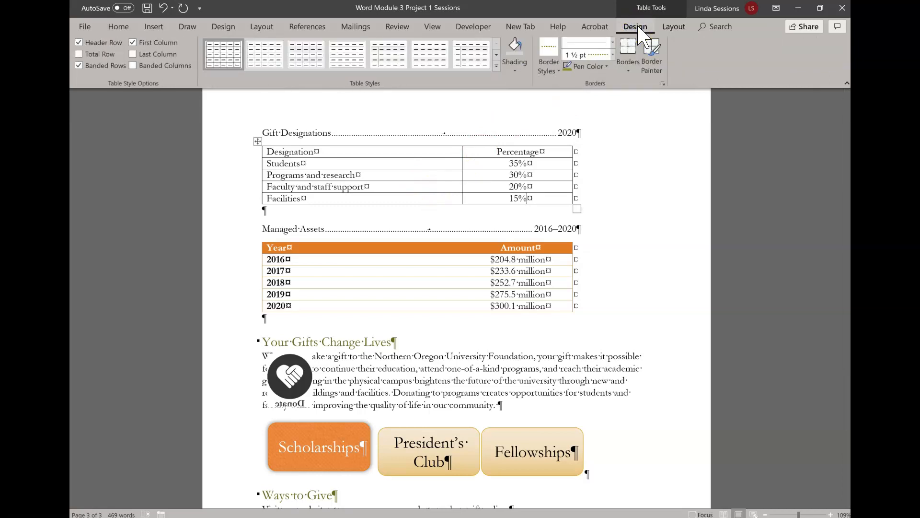
left_click(496, 67)
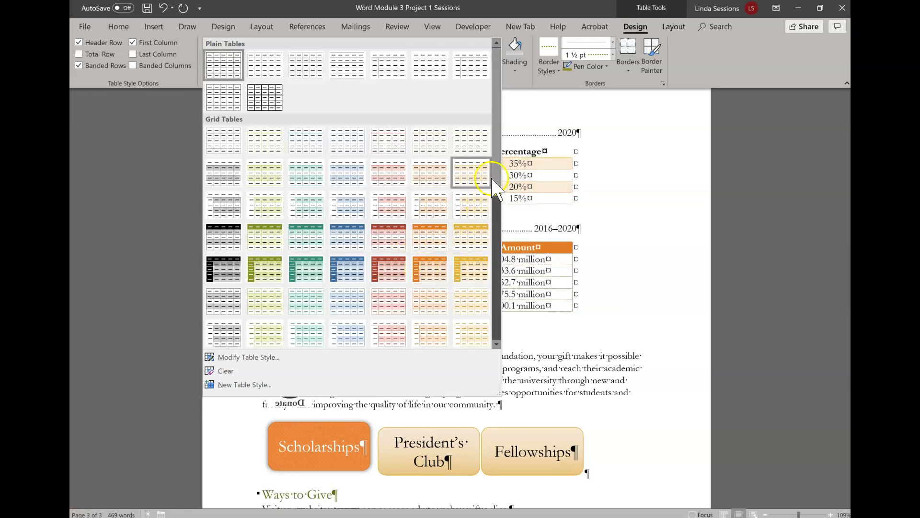
left_click_drag(493, 182, 493, 312)
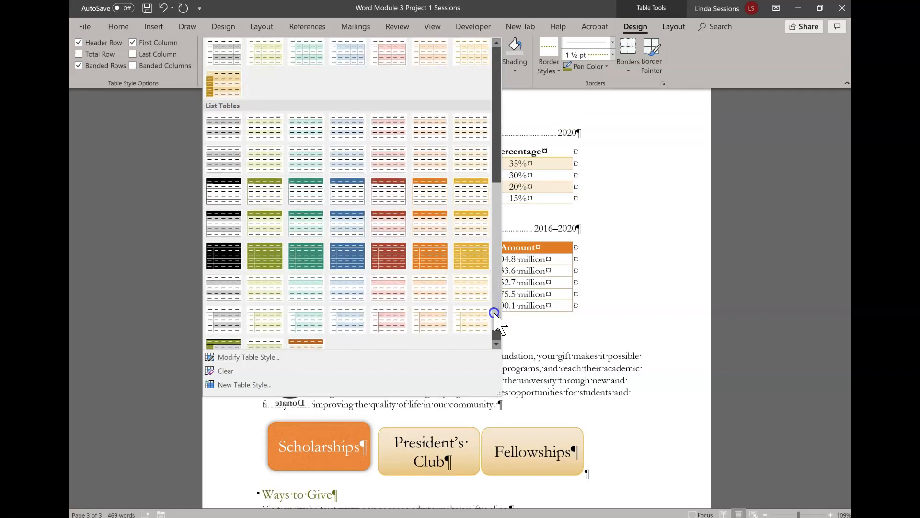
left_click(430, 197)
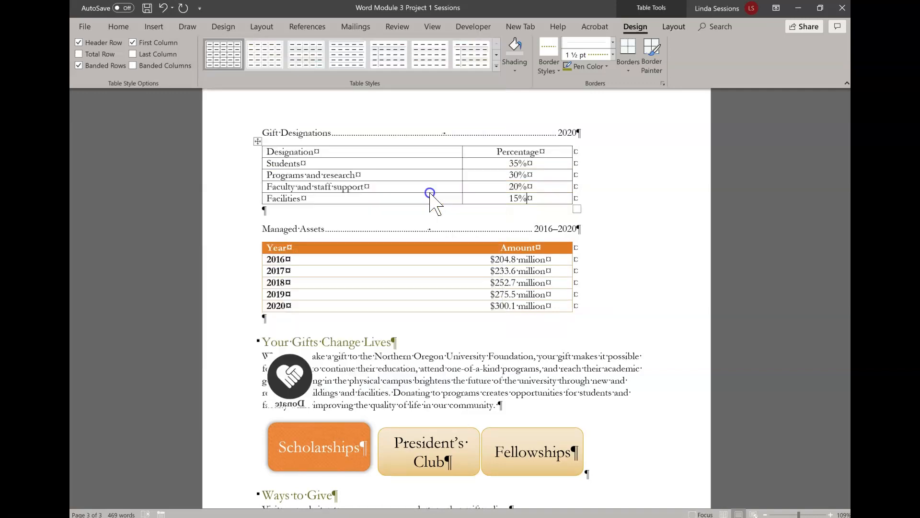
left_click(617, 223)
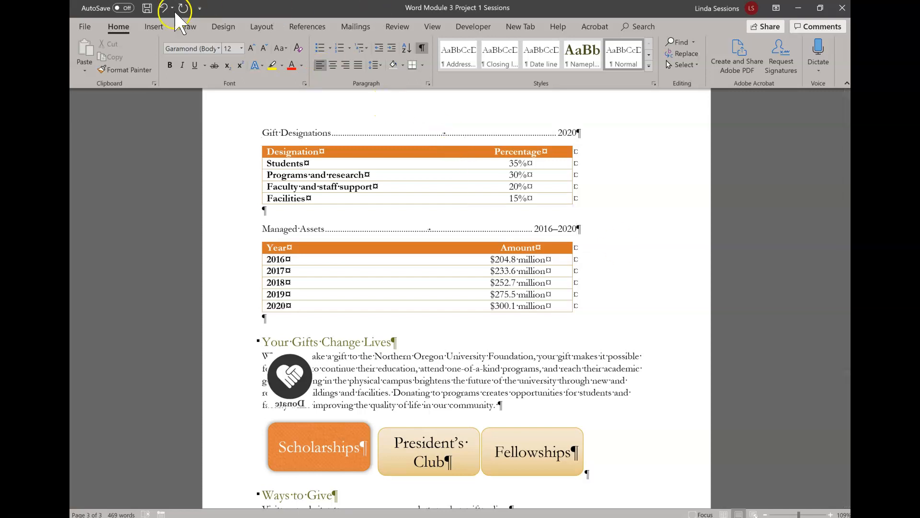
left_click(147, 8)
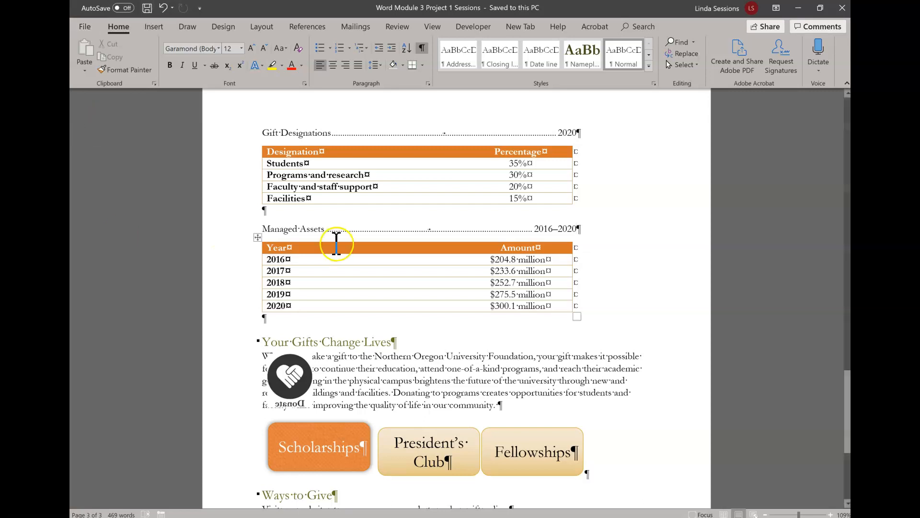
Flip the "Donate" picture beside the "Your Gifts Change Lives" paragraph horizontally
left_click(296, 378)
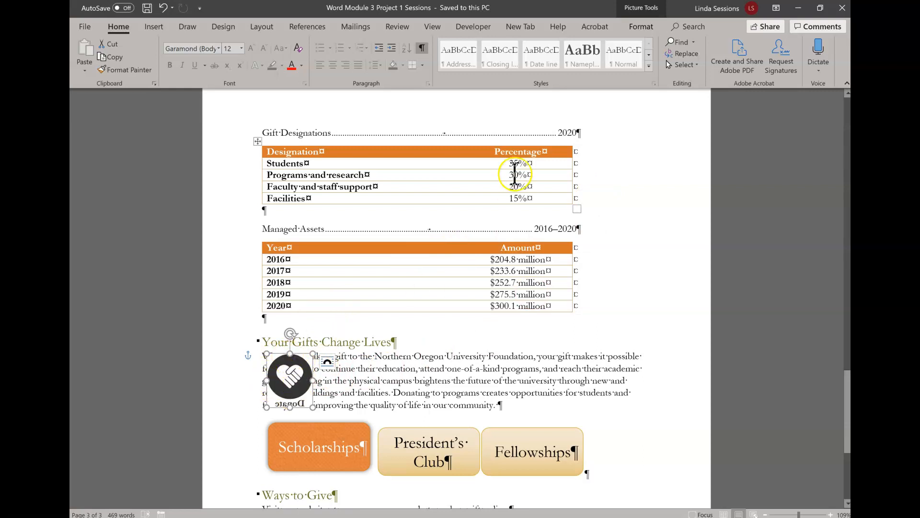
left_click(639, 26)
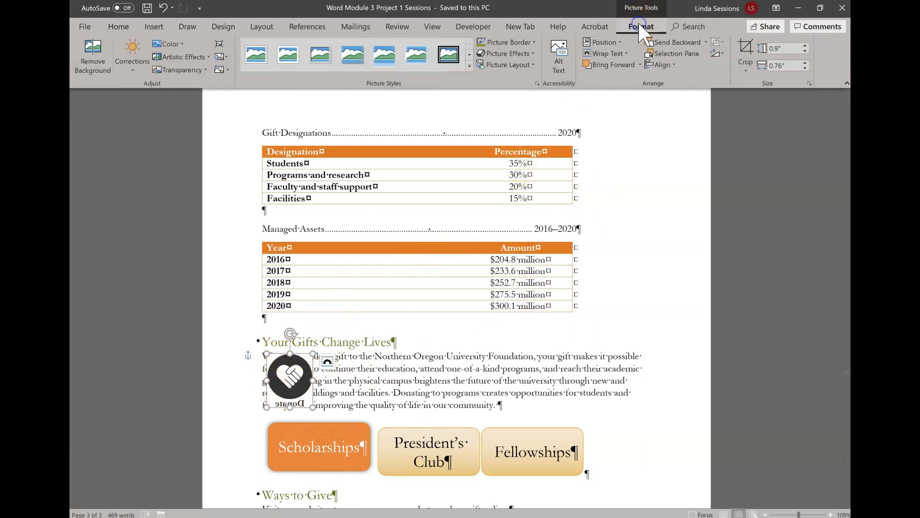
left_click(720, 54)
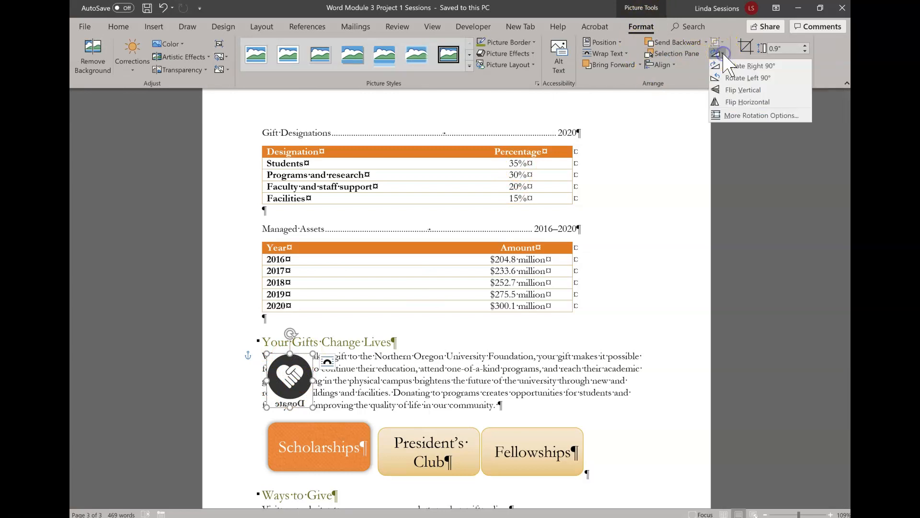
left_click(731, 102)
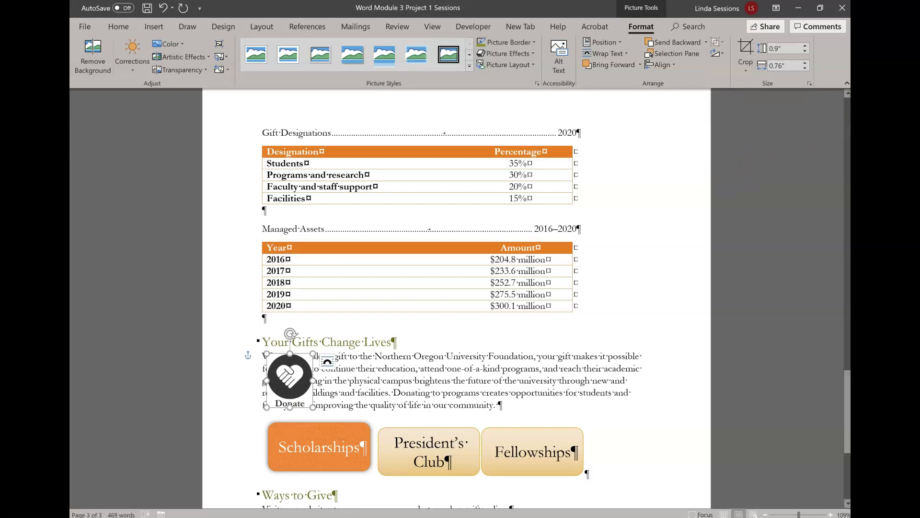
Set the text wrapping of the "Donate" picture to Square
left_click(627, 54)
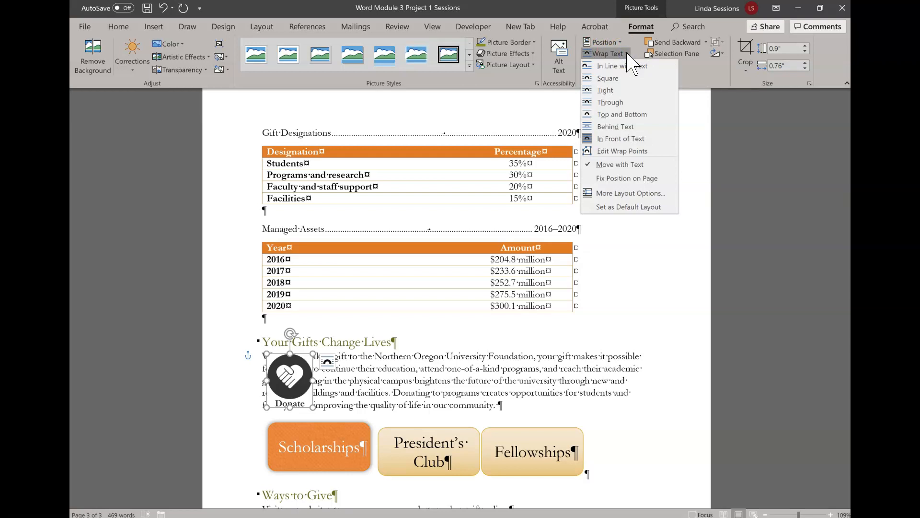
left_click(611, 80)
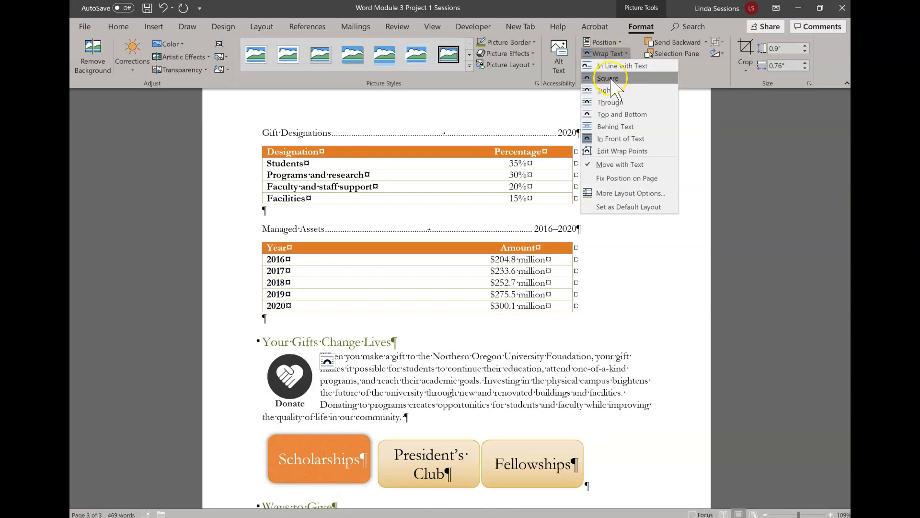
left_click(611, 80)
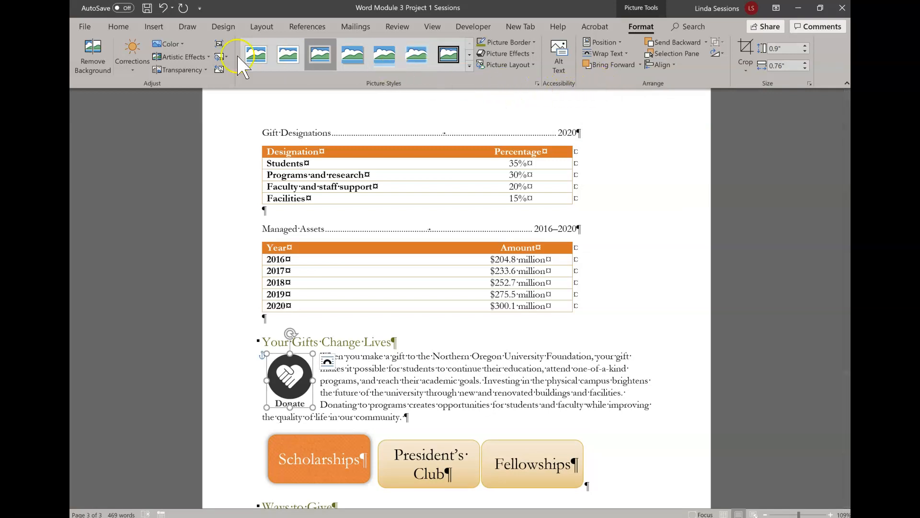
Recolor the "Donate" picture with the light variation of the green accent color, and deselect it
left_click(182, 44)
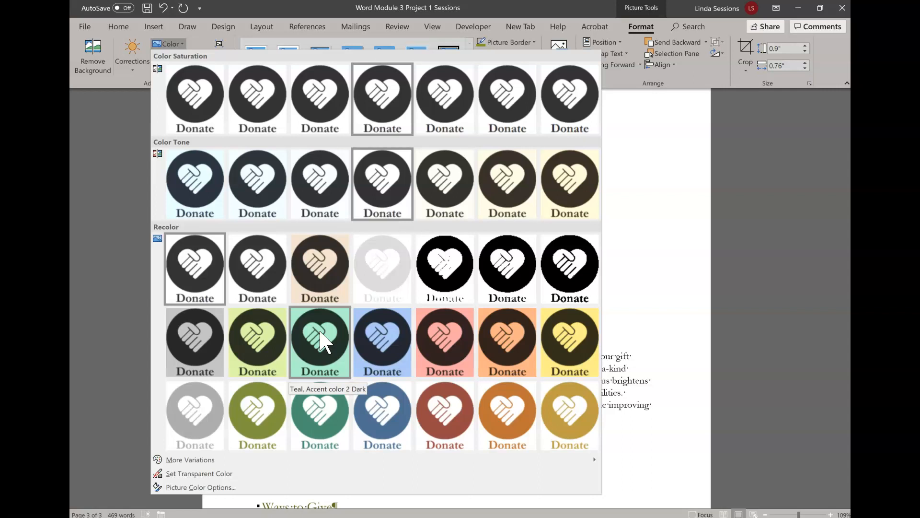
left_click(317, 402)
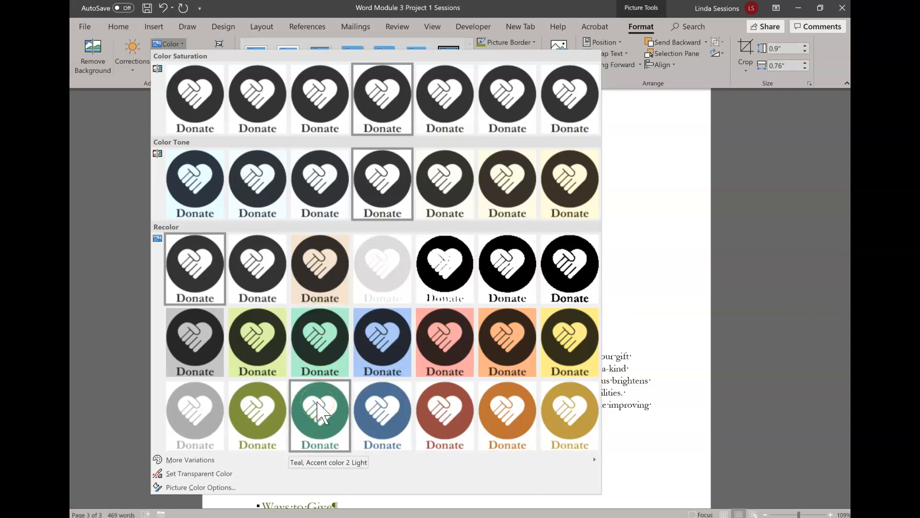
left_click(263, 439)
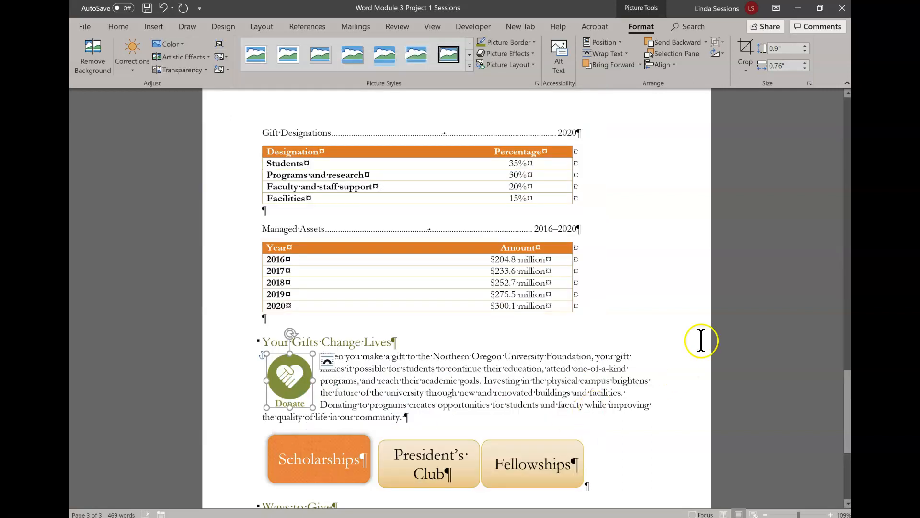
left_click(767, 334)
Select the "President's Club" shape below the gift paragraph and bring up its shape formatting options
left_click_drag(844, 377, 845, 415)
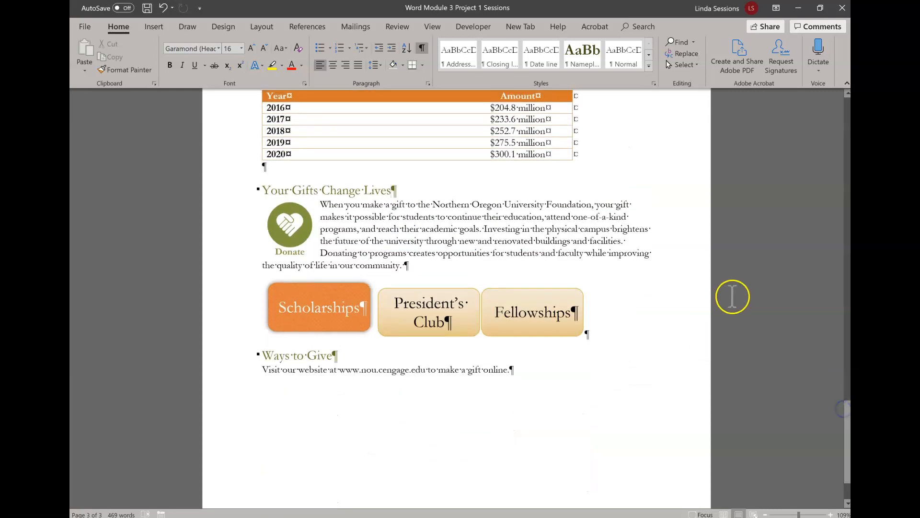
left_click(679, 253)
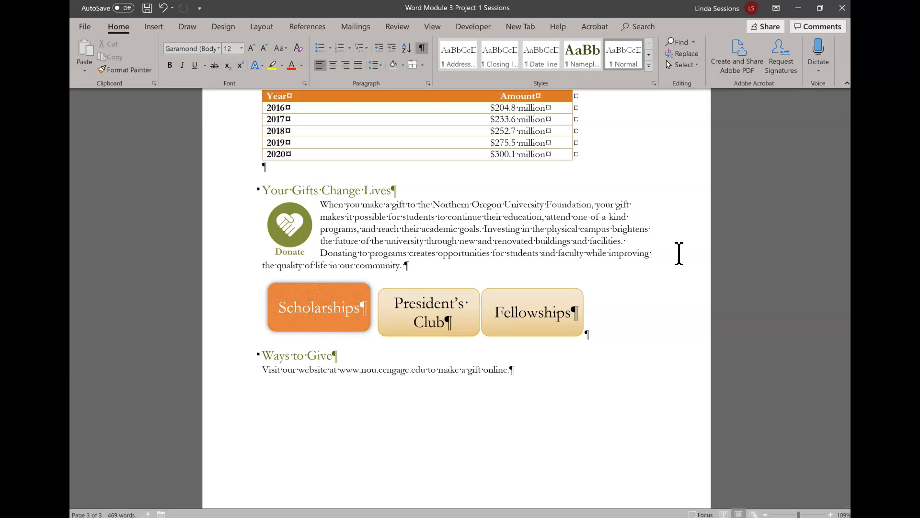
left_click(349, 305)
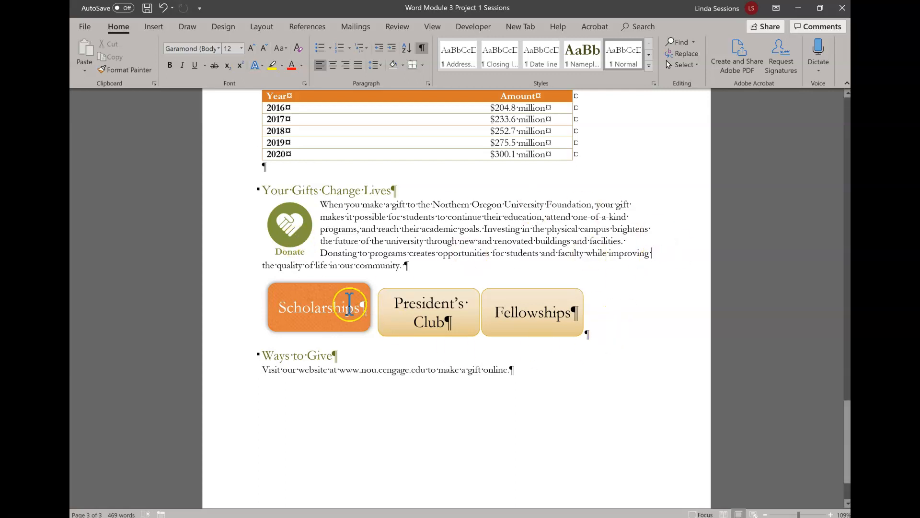
left_click(416, 304)
left_click(494, 309)
left_click(321, 290)
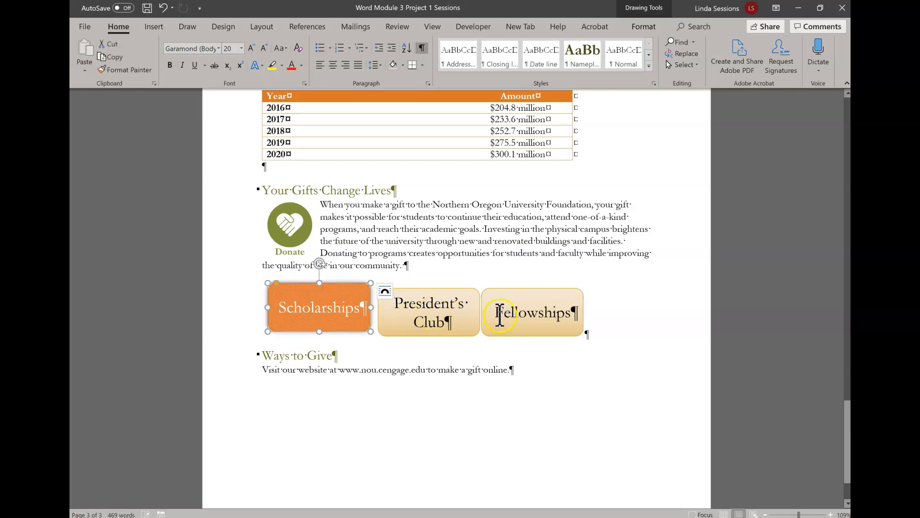
left_click(378, 292)
left_click(411, 300)
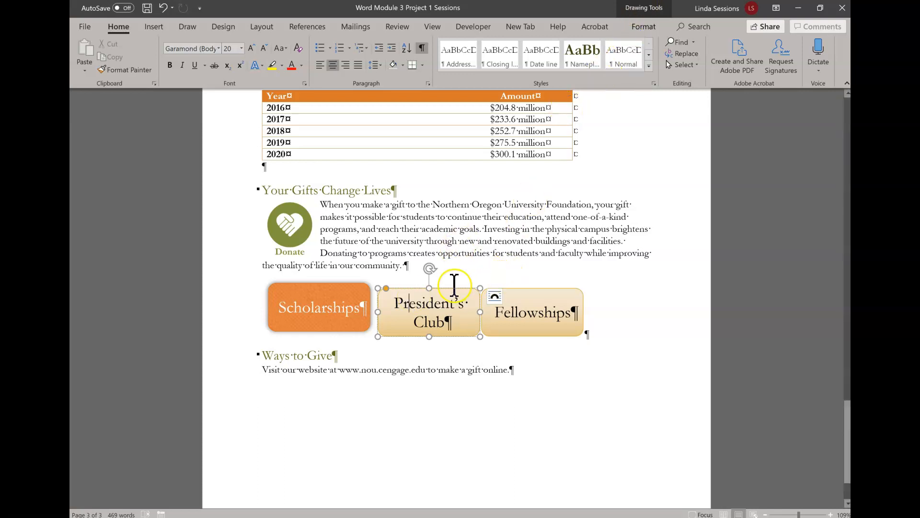
left_click(643, 28)
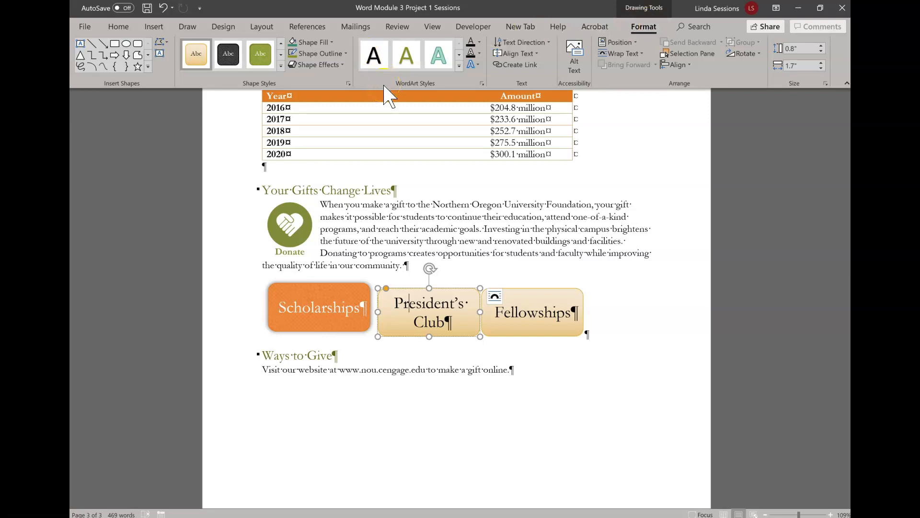
Try the subtle red gradient shape style on the "President's Club" shape
left_click(343, 66)
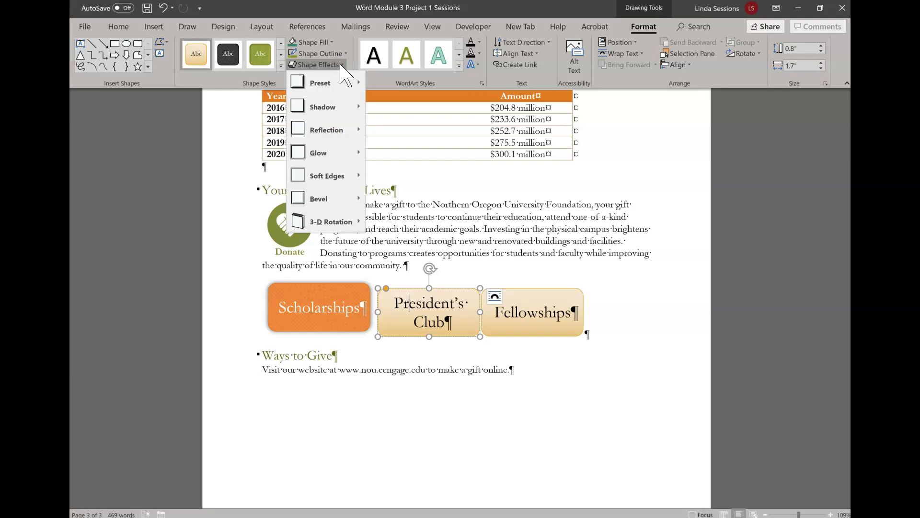
left_click(281, 66)
left_click(281, 67)
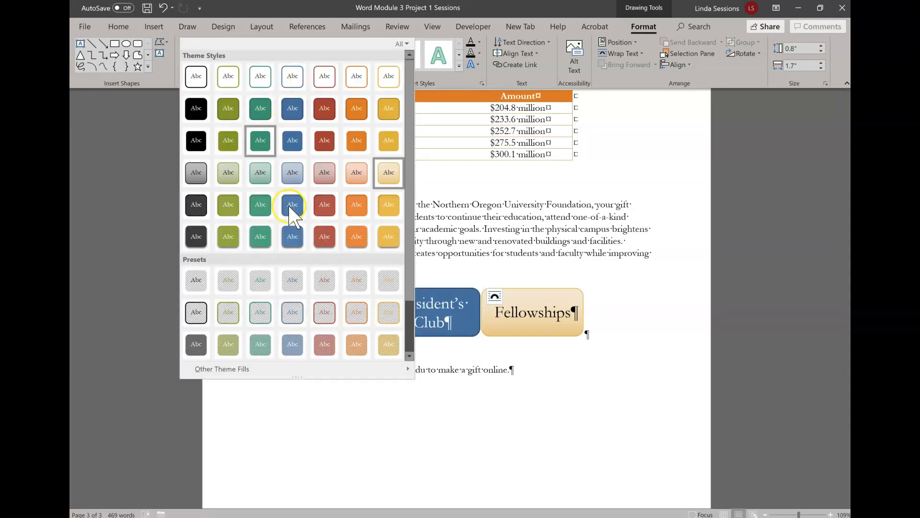
left_click(327, 175)
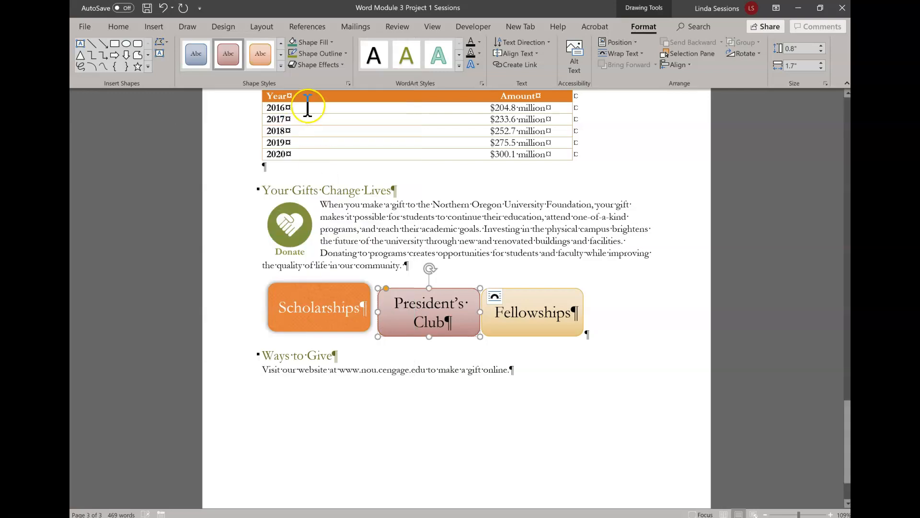
Apply the shape style Moderate Effect - Gold, Accent 6 to the "President's Club" shape
left_click(282, 66)
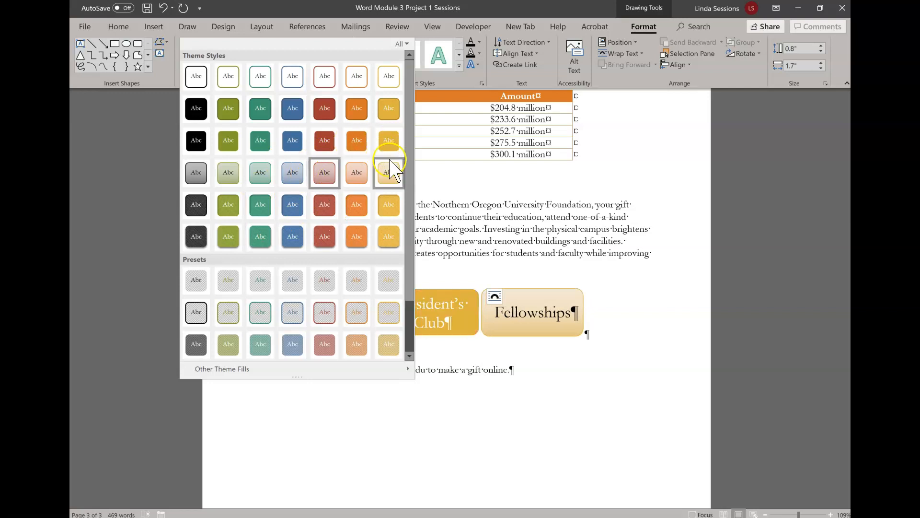
left_click_drag(407, 172, 405, 245)
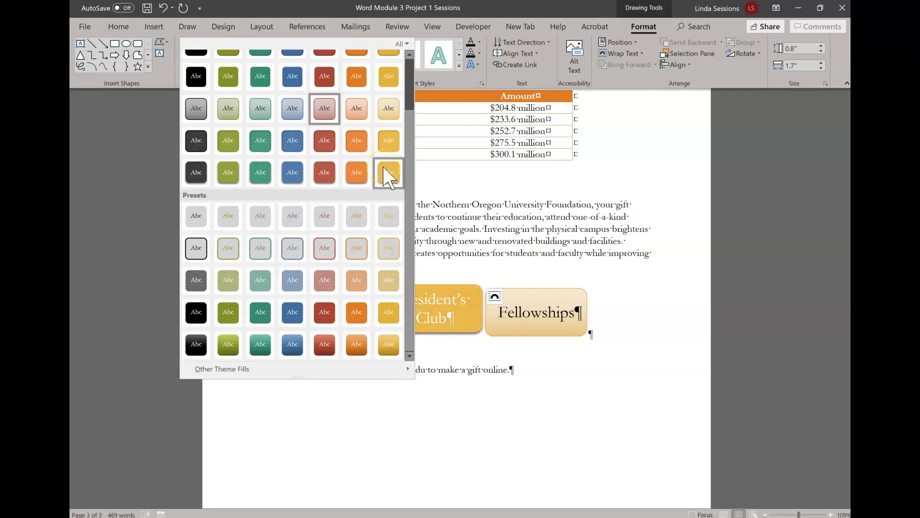
left_click(386, 139)
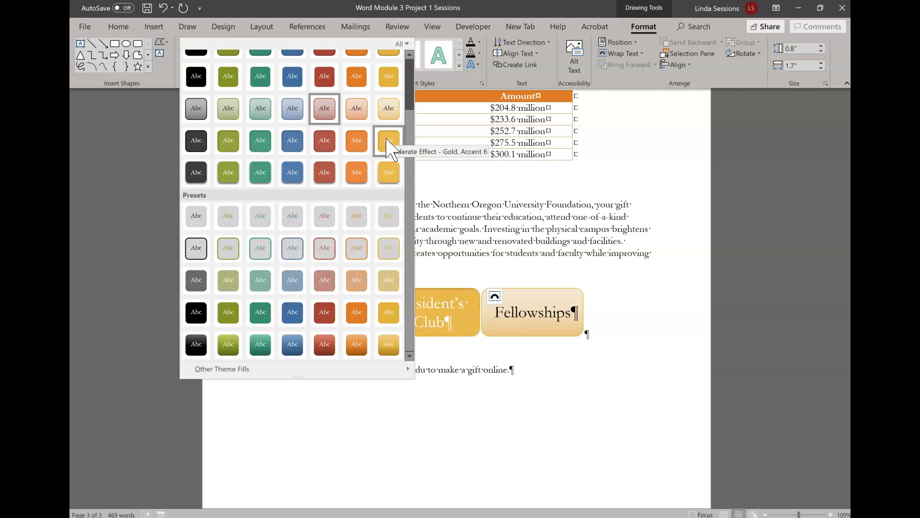
left_click(388, 141)
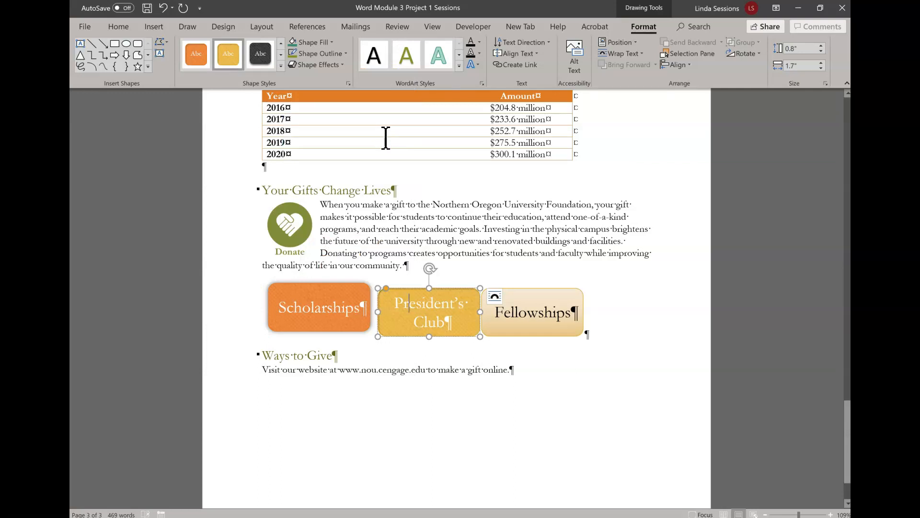
left_click(386, 138)
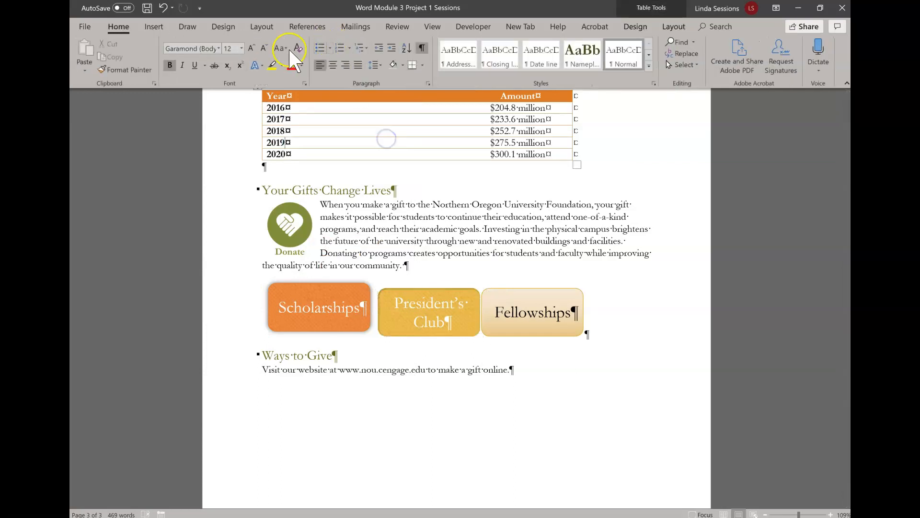
left_click(646, 9)
left_click(632, 22)
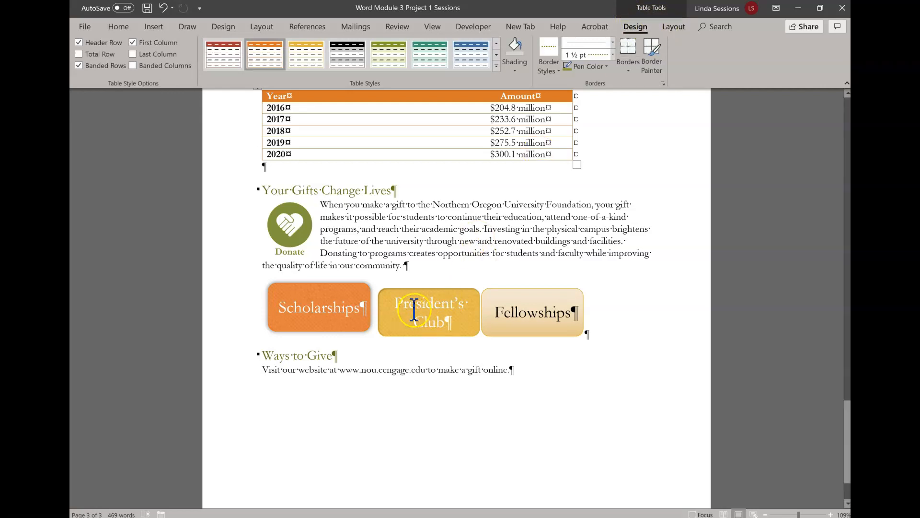
Apply the centered outer shadow effect to the "President's Club" shape and deselect it
left_click(429, 309)
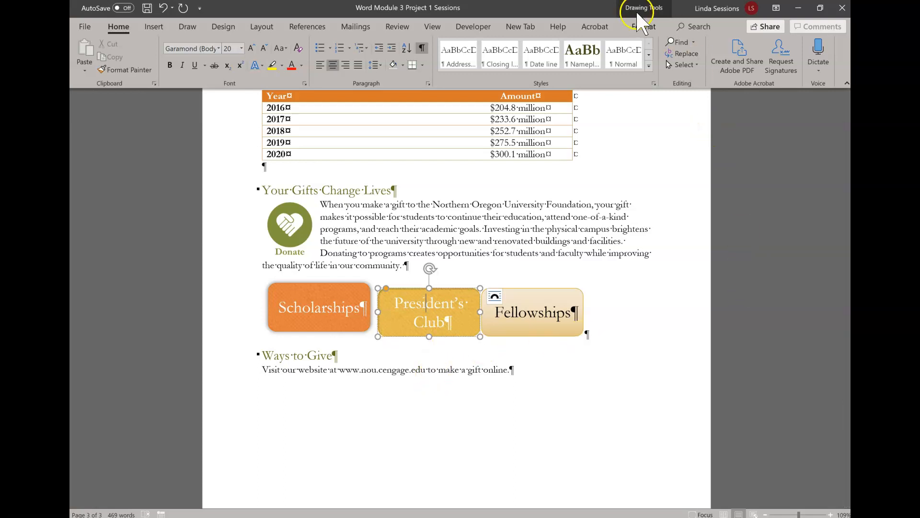
left_click(639, 25)
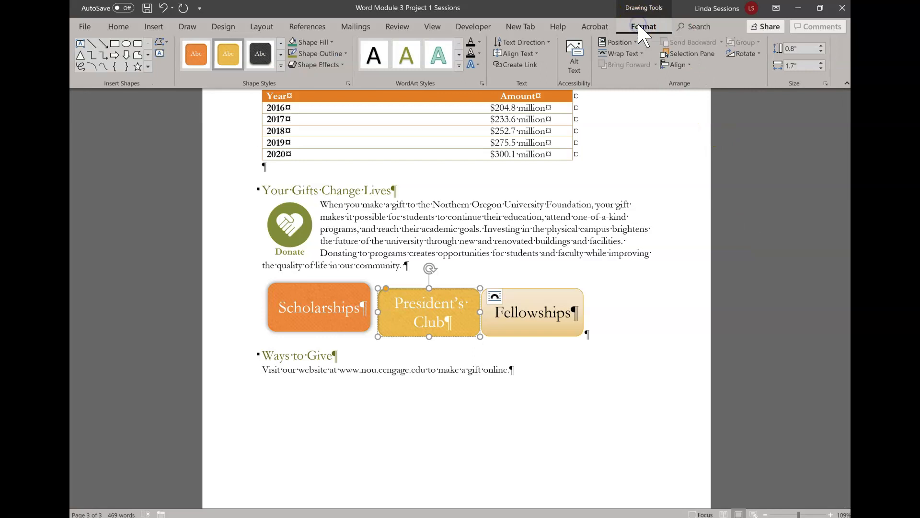
left_click(343, 66)
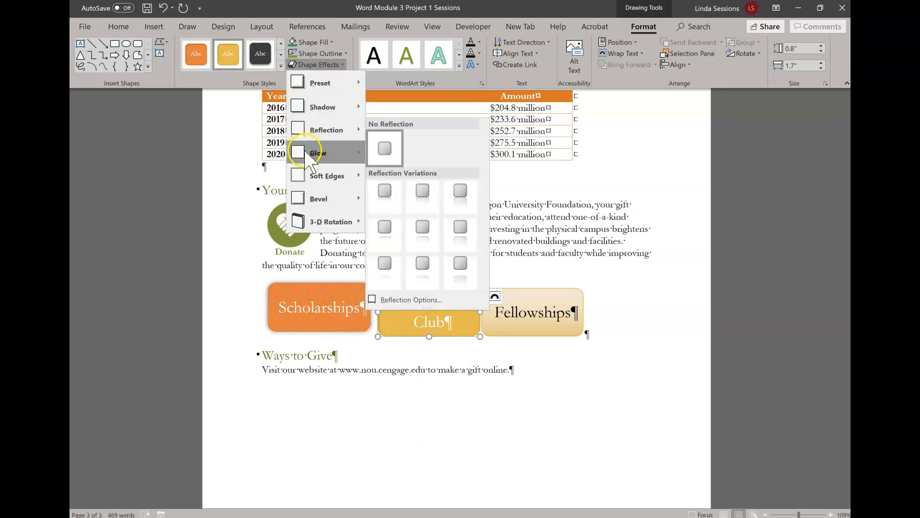
mouse_move(319, 106)
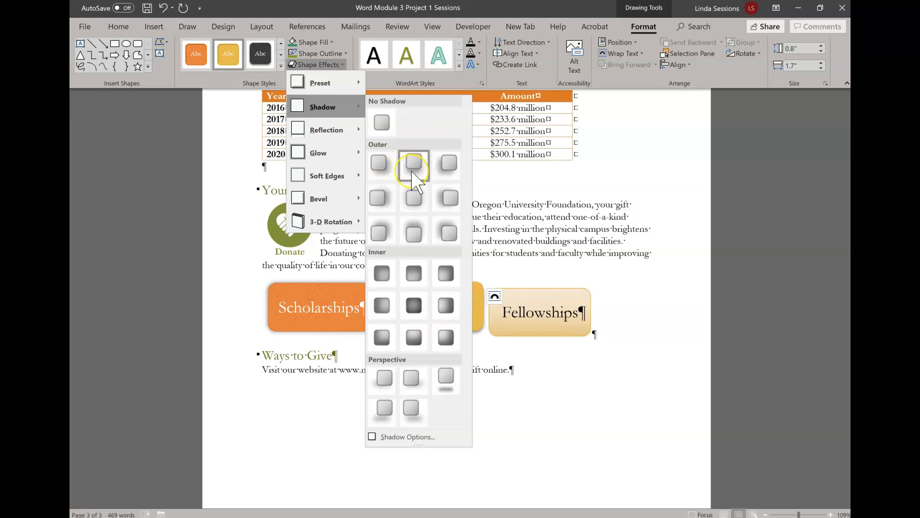
left_click(410, 201)
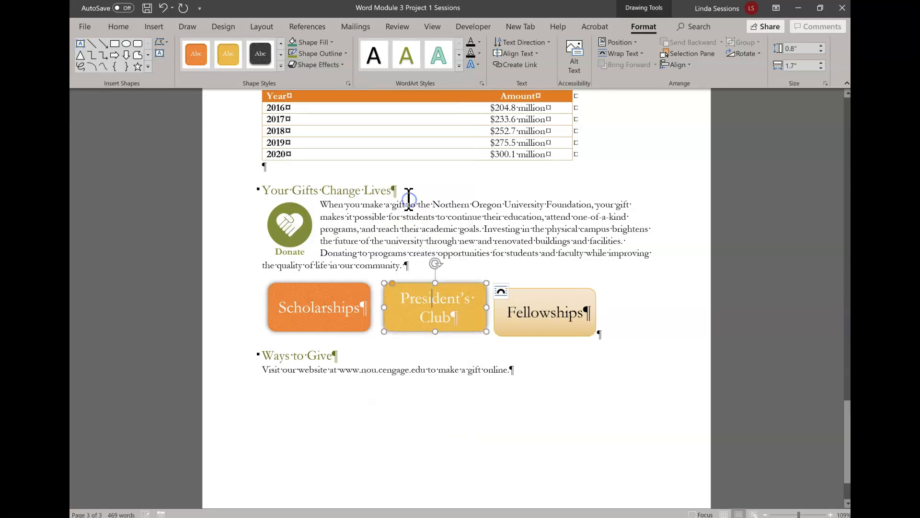
left_click(588, 396)
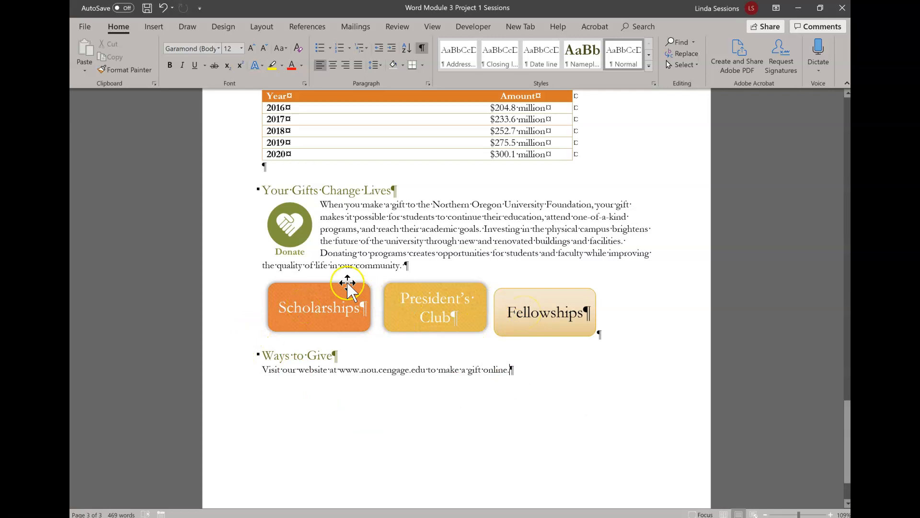
Copy the formatting of the "Scholarships" shape onto the "Fellowships" shape with Format Painter, and save the document
left_click(293, 286)
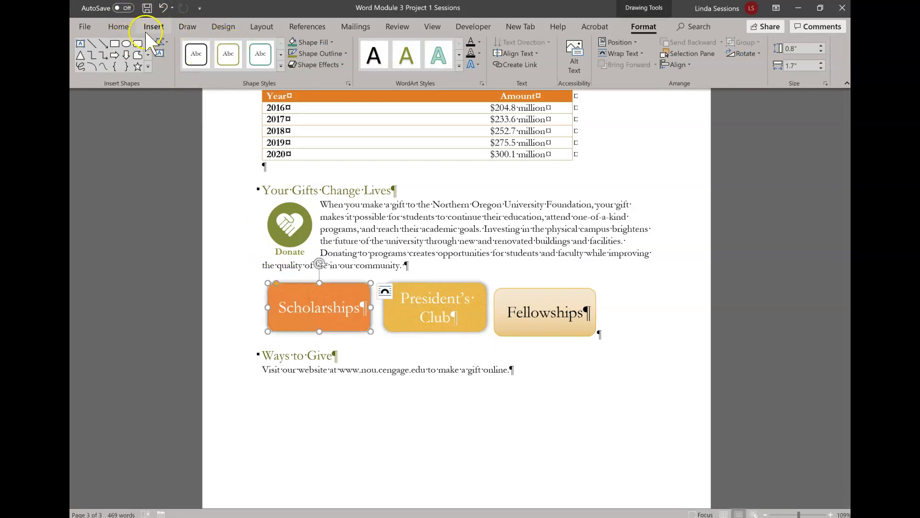
left_click(119, 28)
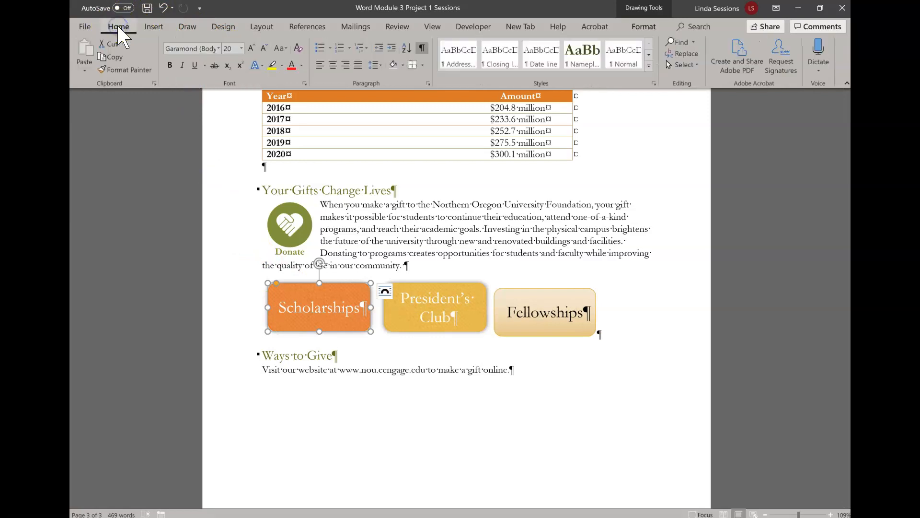
left_click(114, 70)
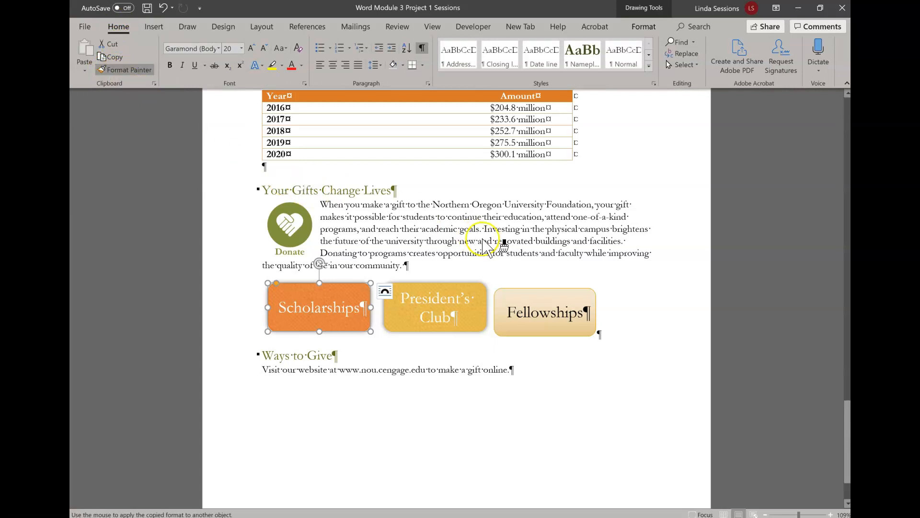
left_click(530, 289)
left_click(591, 381)
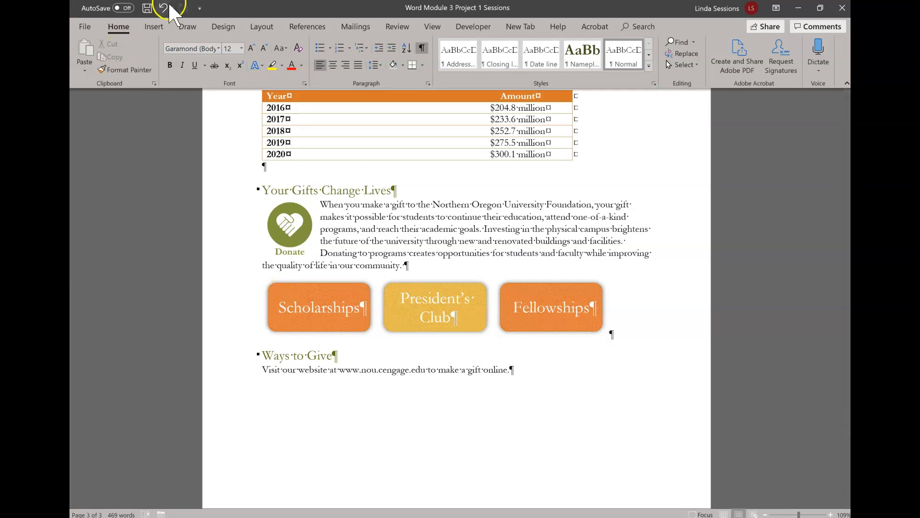
left_click(146, 8)
left_click(459, 98)
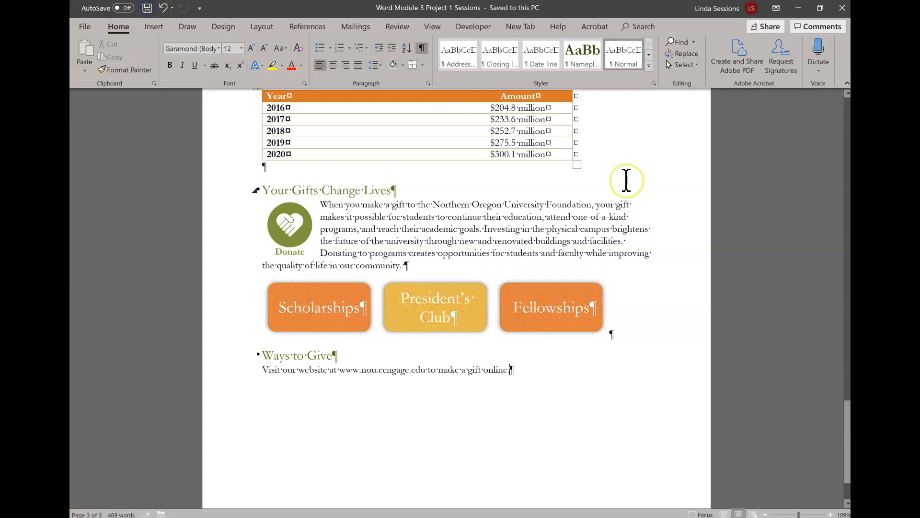
Review the finished document from the letterhead through the foundation pages' pictures, SmartArt, tables and shapes to the "Ways to Give" section
scroll(626, 180, "up", 20)
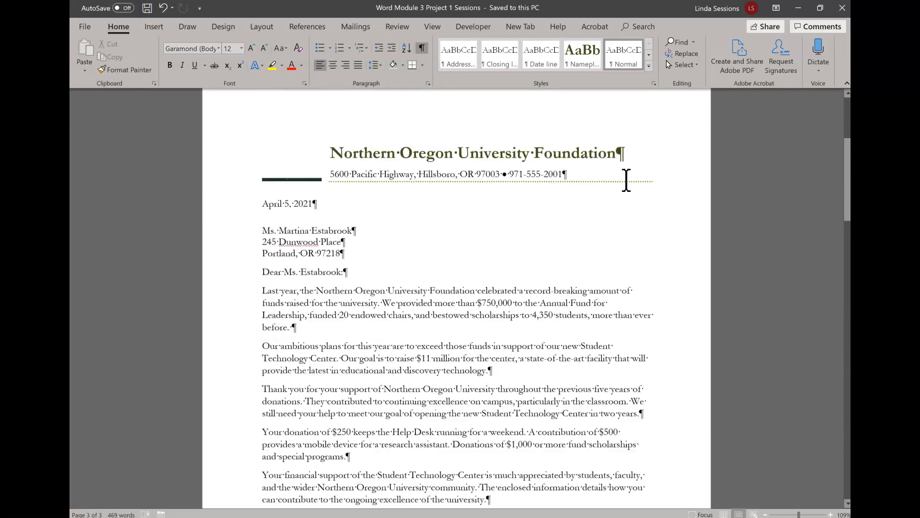
scroll(625, 180, "up", 2)
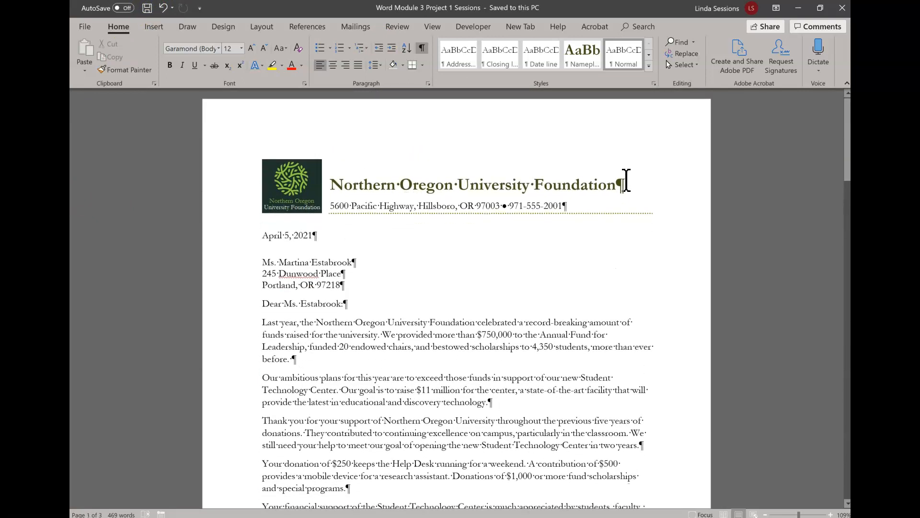
scroll(626, 180, "down", 10)
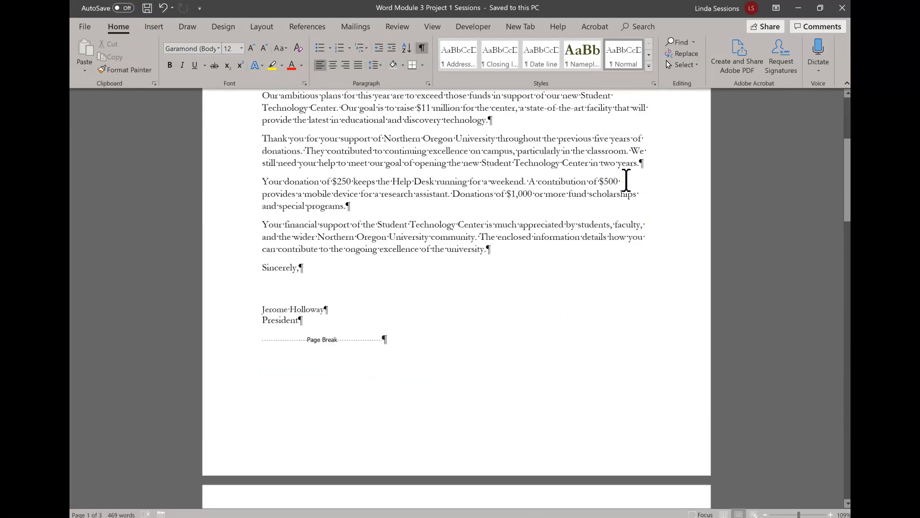
scroll(626, 180, "down", 5)
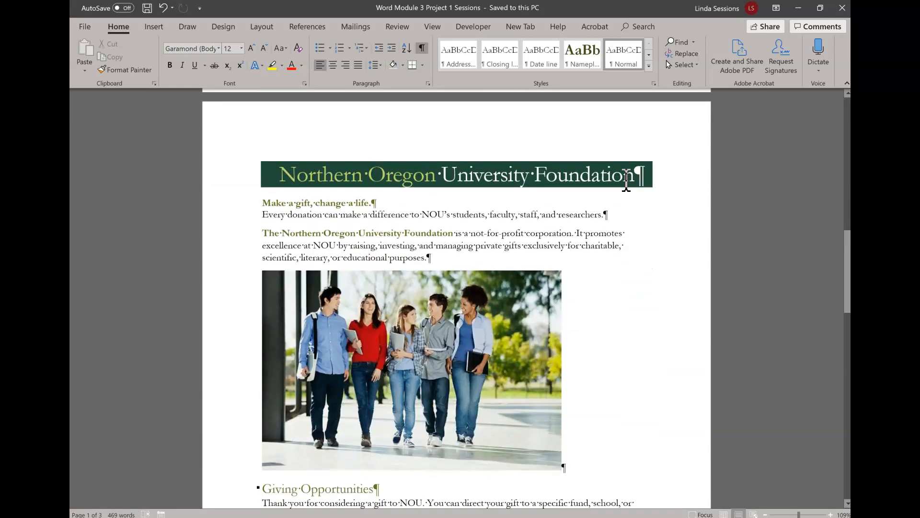
scroll(626, 180, "down", 4)
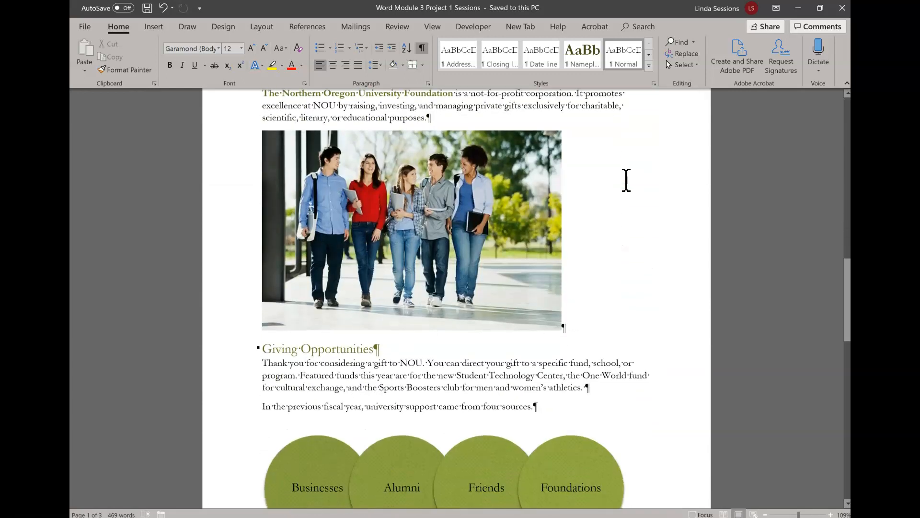
scroll(626, 181, "down", 5)
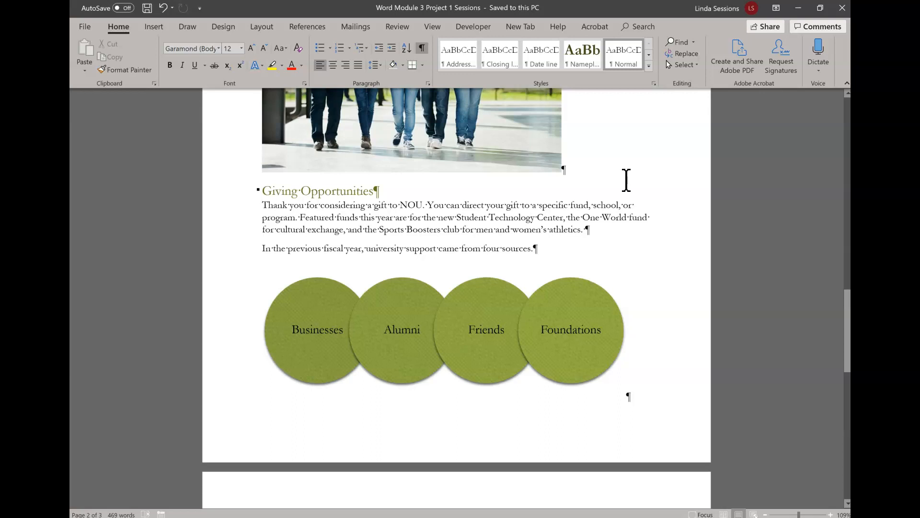
scroll(626, 180, "down", 6)
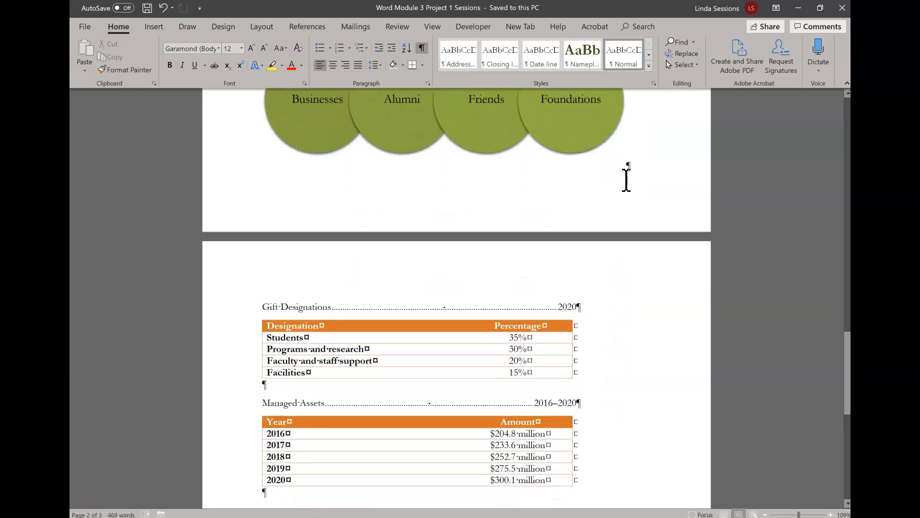
scroll(626, 180, "down", 1)
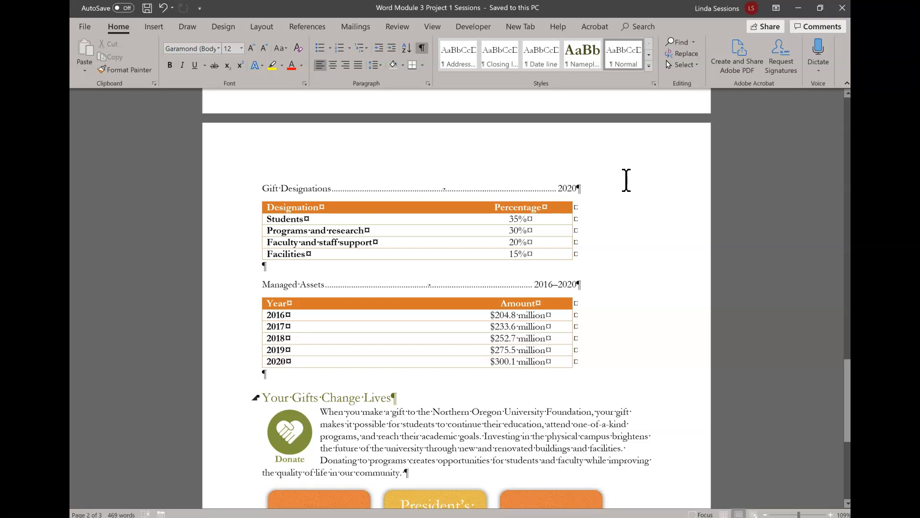
scroll(626, 180, "down", 2)
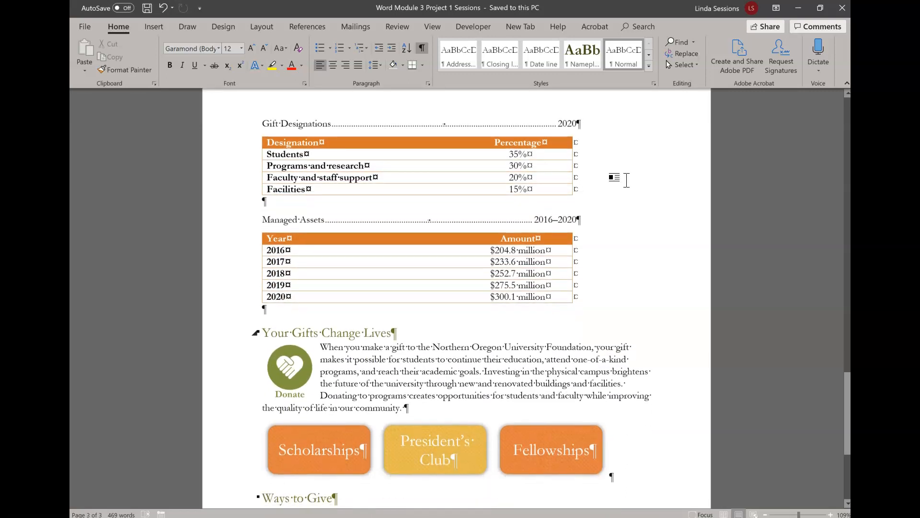
scroll(626, 180, "down", 3)
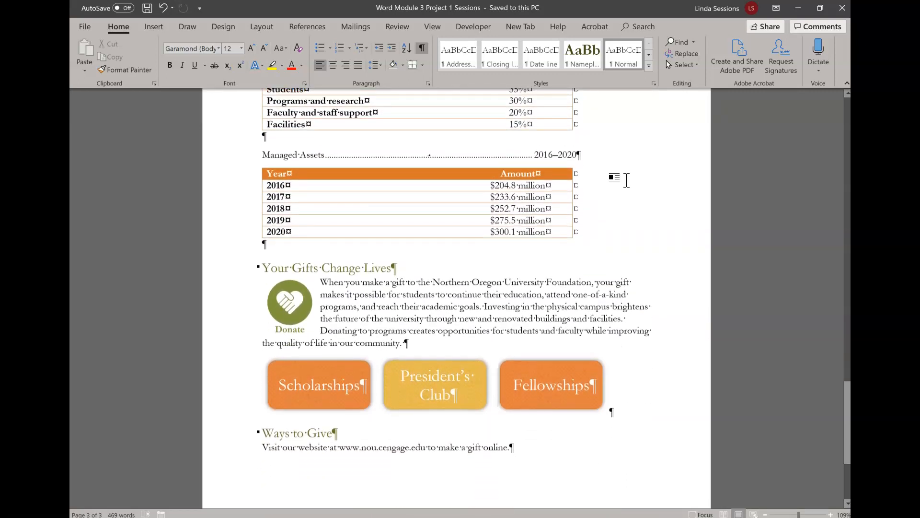
scroll(626, 180, "down", 2)
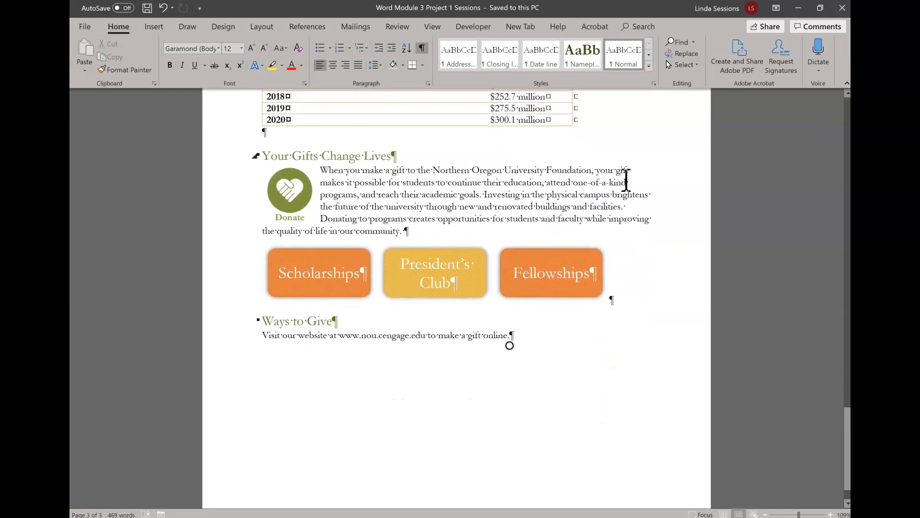
scroll(626, 181, "down", 1)
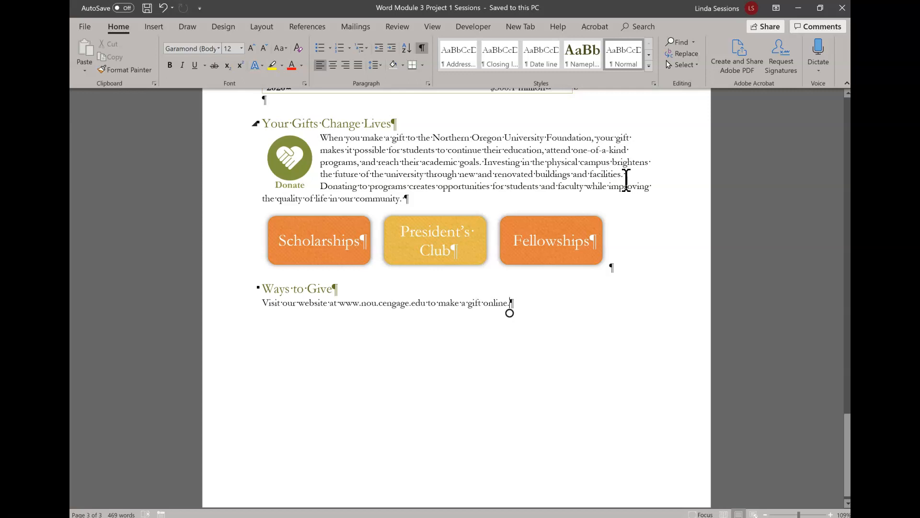